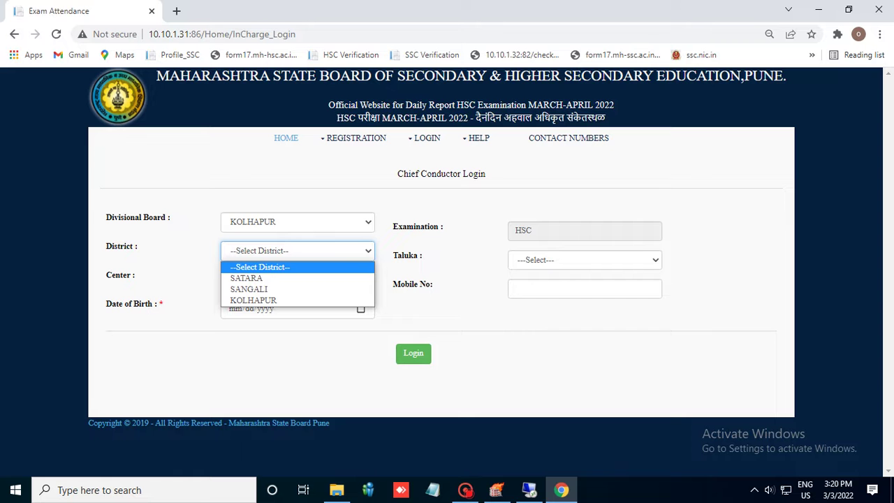
Choose district SATARA, taluka KOREGAON and centre 0061, then enter the conductor's mobile number
key("Down")
key("Return")
key("Tab")
key("alt+Down")
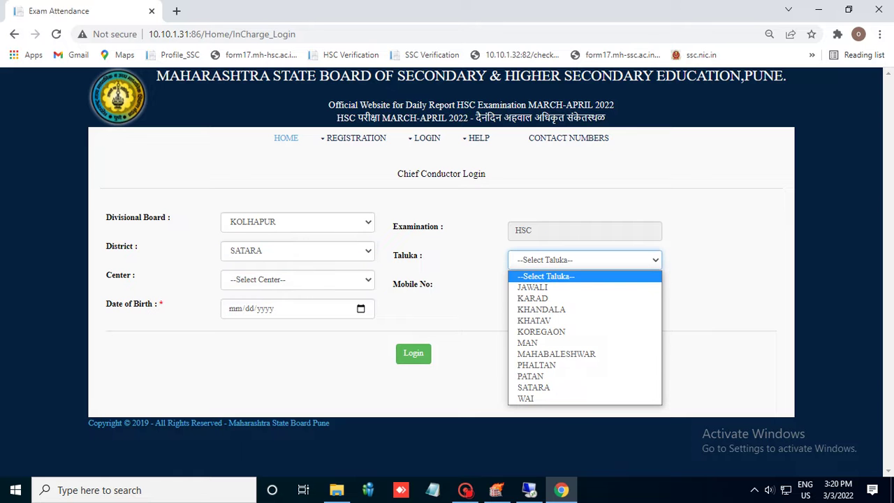
key("Down")
key("Down")
key("Down")
key("Down")
key("Down")
key("Return")
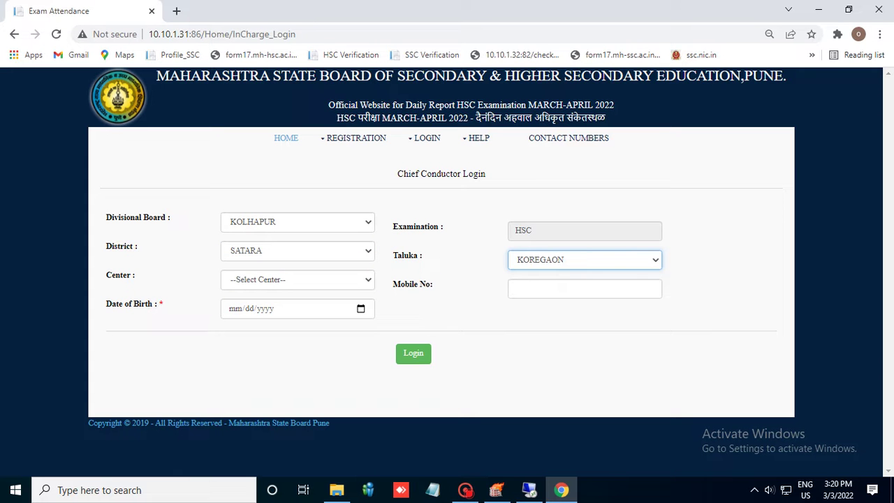
key("Tab")
key("alt+Down")
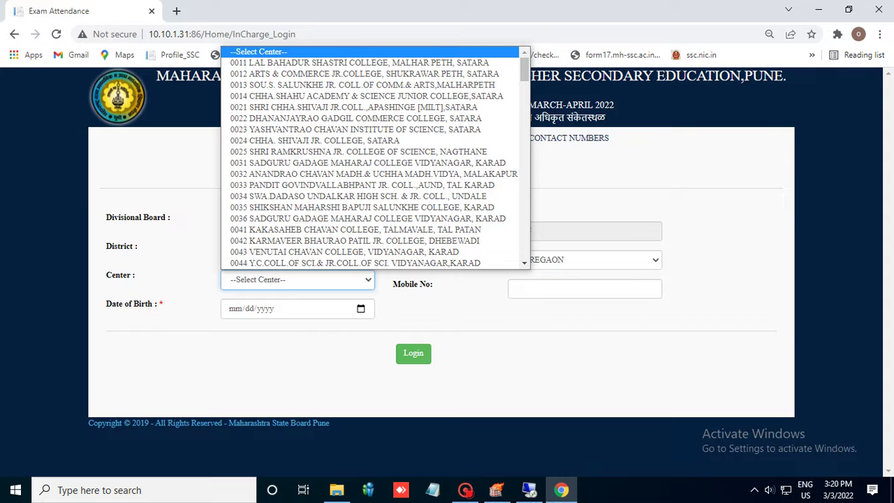
type("0061 D. P. BHOSALE COLLEGE, K")
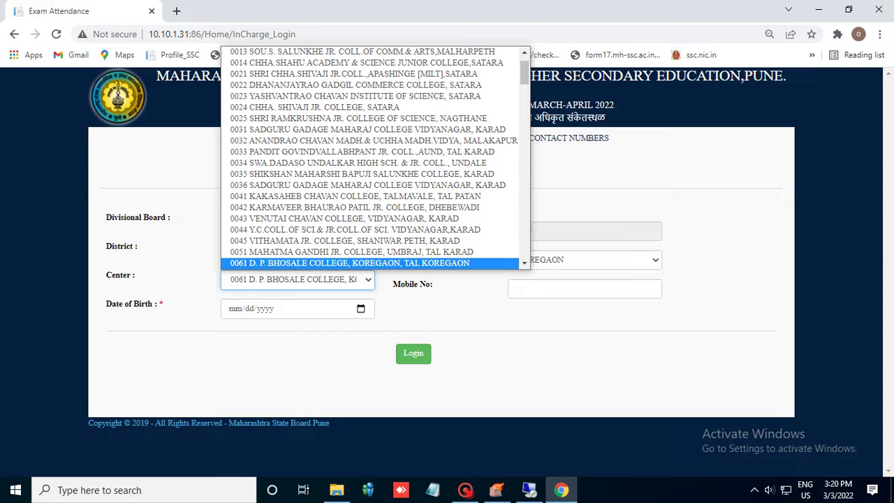
key("Tab")
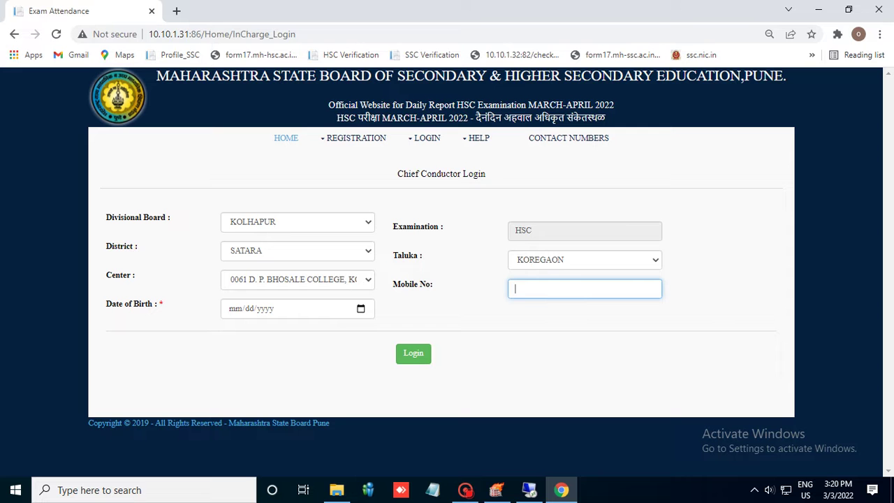
Pick the conductor's birth year, month and day in the calendar, then log in
left_click(360, 308)
left_click(249, 147)
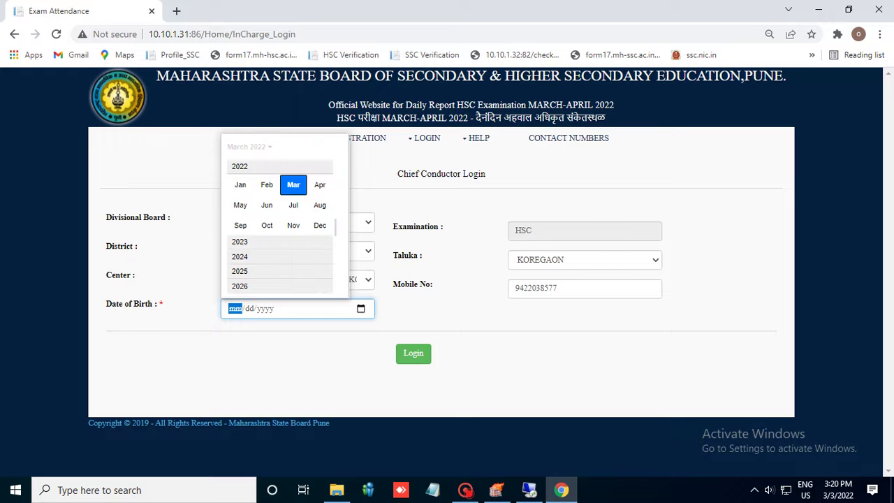
scroll(280, 216, "up", 3)
scroll(279, 217, "up", 10)
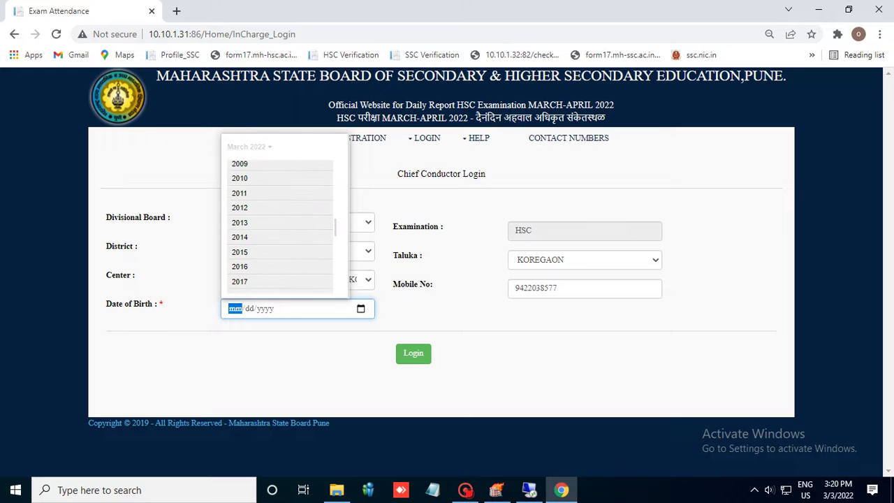
scroll(279, 227, "up", 5)
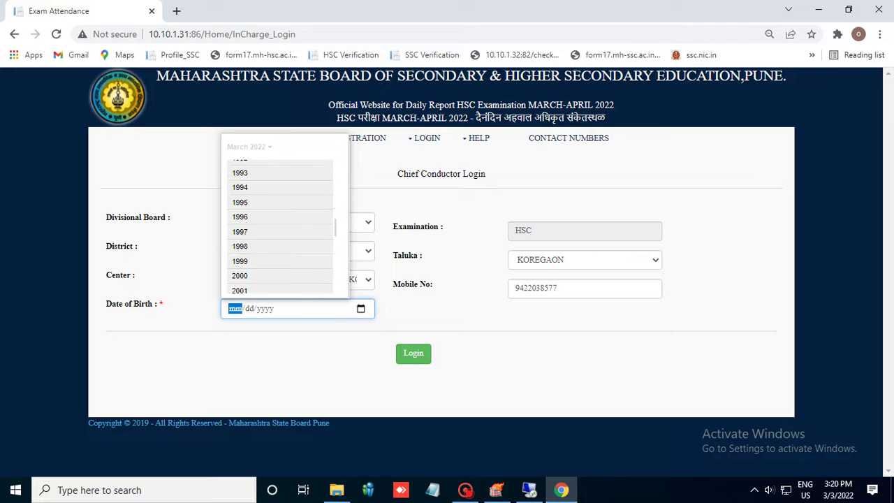
scroll(280, 227, "up", 6)
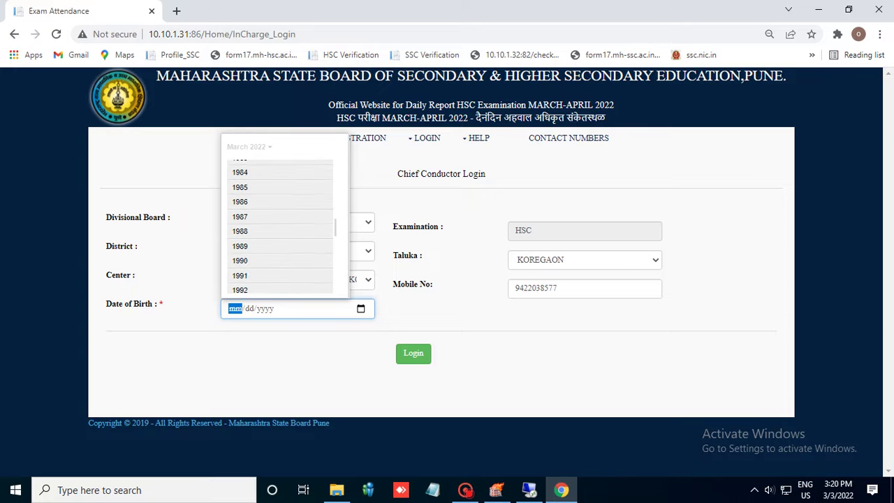
scroll(279, 227, "up", 3)
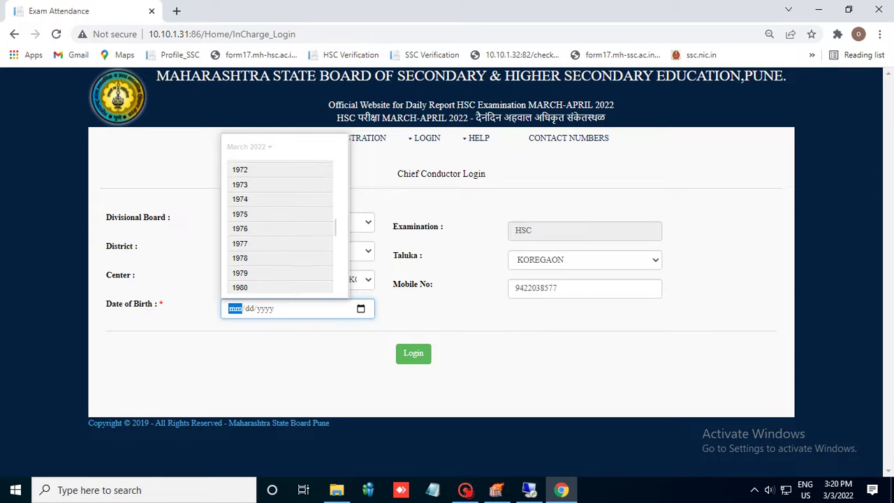
left_click(239, 182)
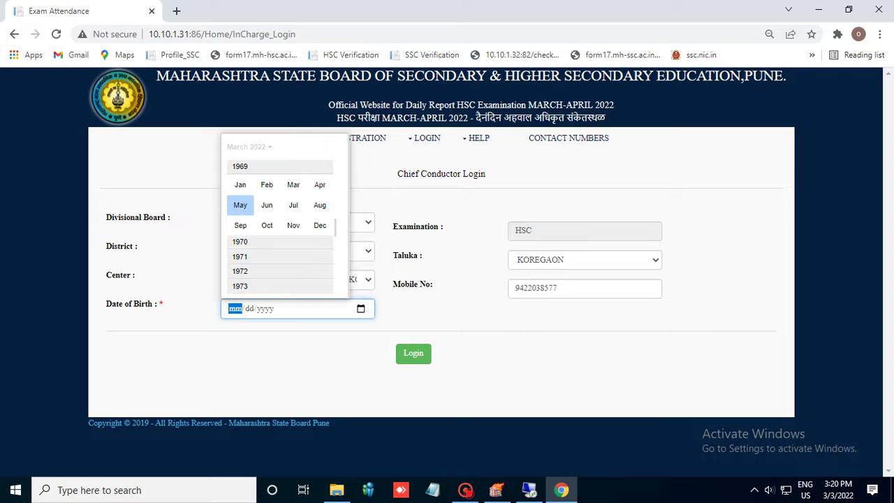
left_click(239, 205)
left_click(284, 251)
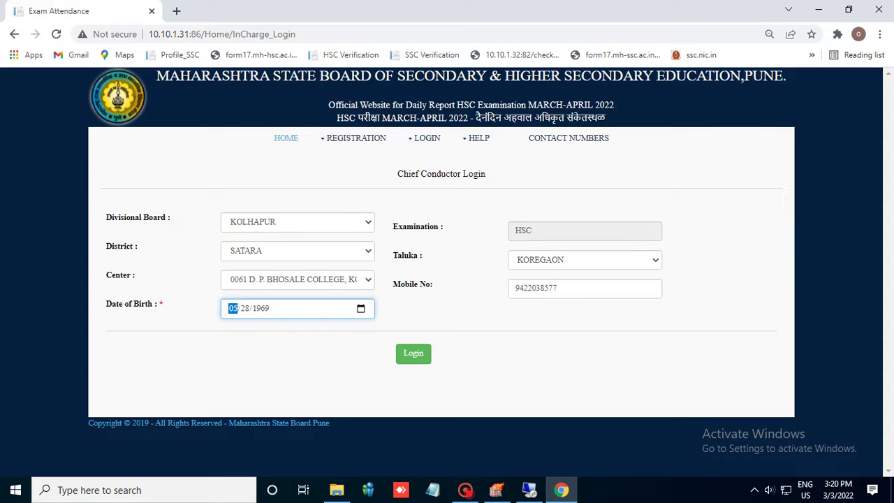
left_click(412, 353)
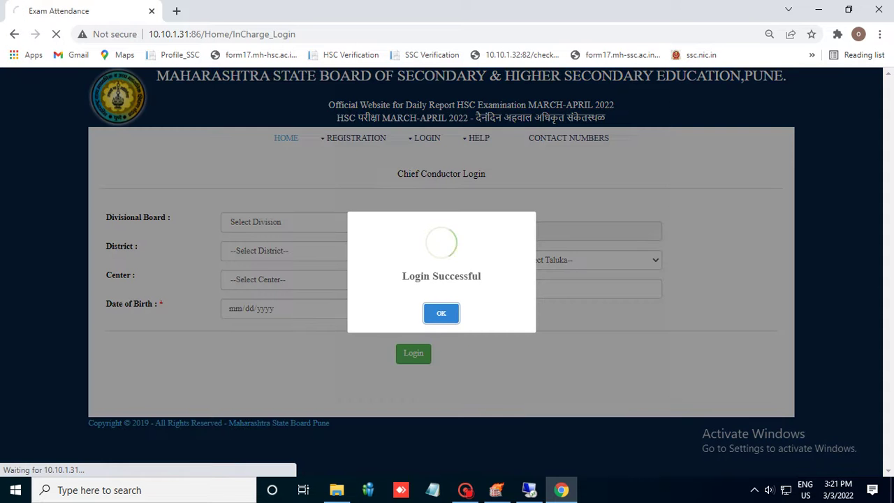
Dismiss the login confirmation and display the subject-wise status of the five sub-centres
key("Return")
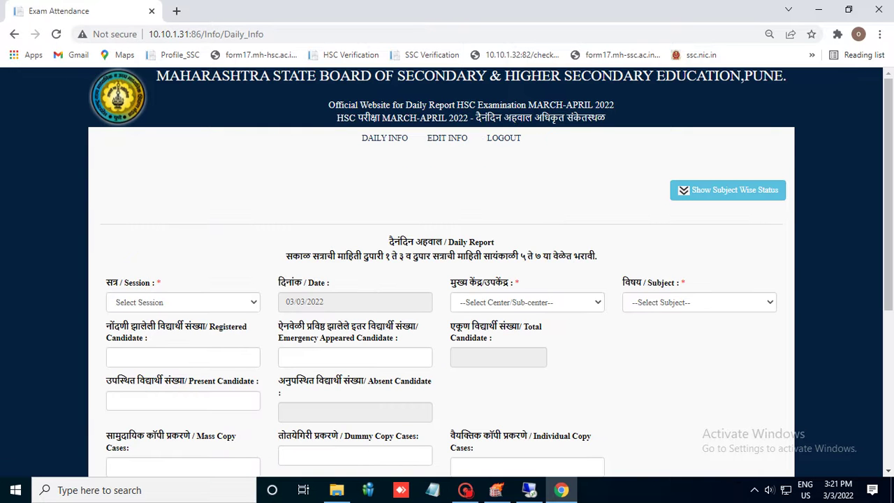
left_click(728, 190)
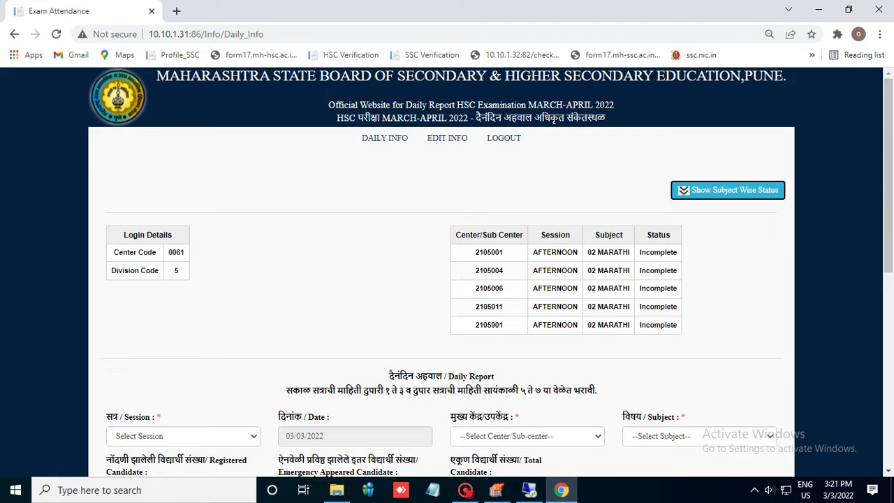
scroll(447, 273, "down", 2)
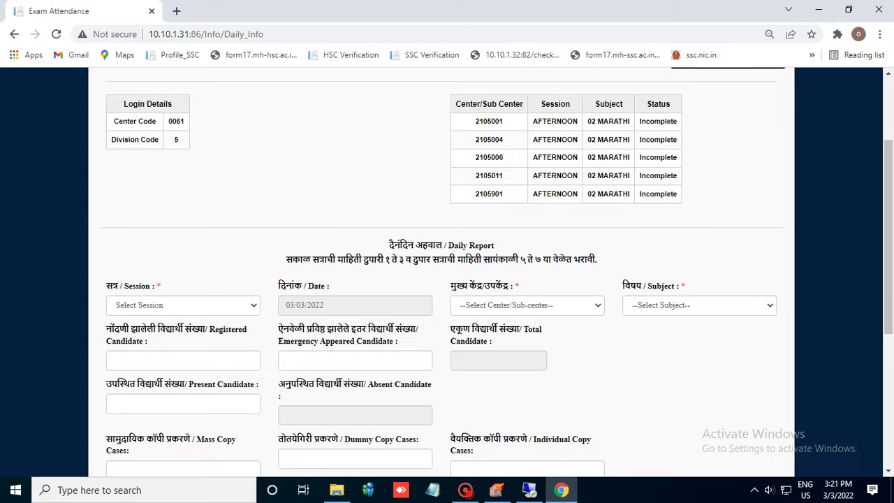
scroll(447, 273, "up", 1)
Select the Afternoon session, sub-centre 2105001 and subject 02 MARATHI
left_click(183, 371)
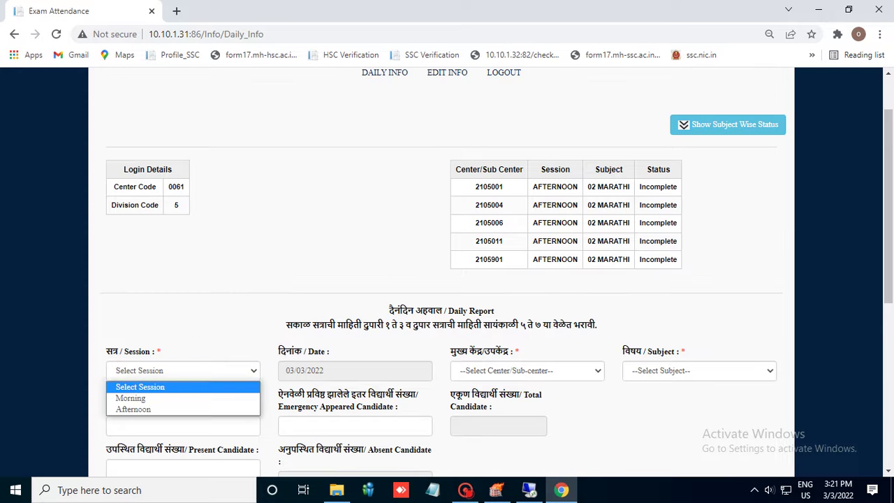
key("Return")
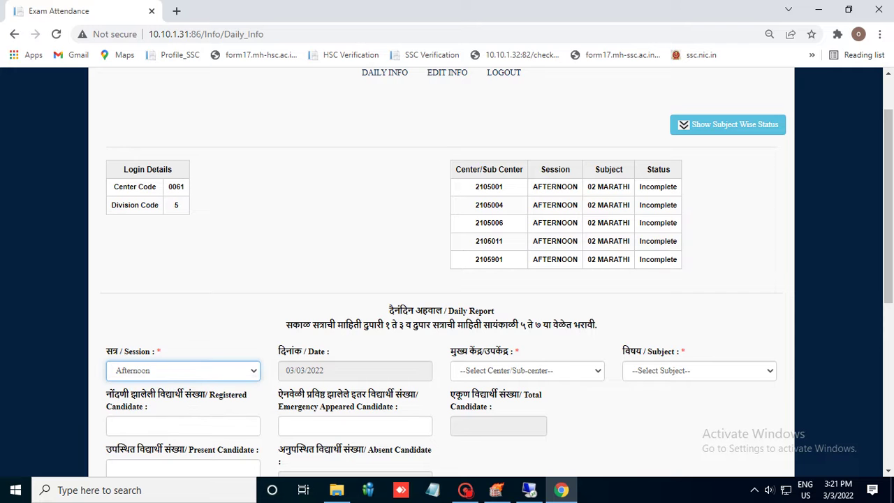
key("Tab")
key("alt+Down")
key("Down")
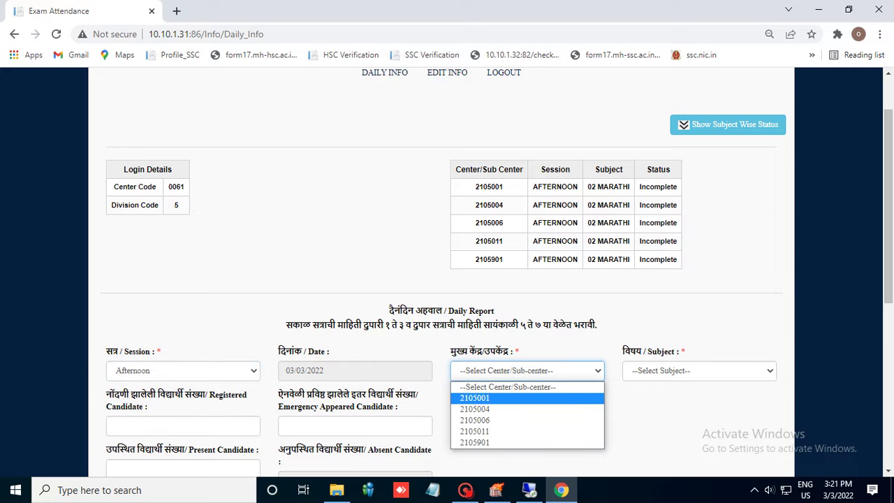
key("Return")
key("Tab")
key("alt+Down")
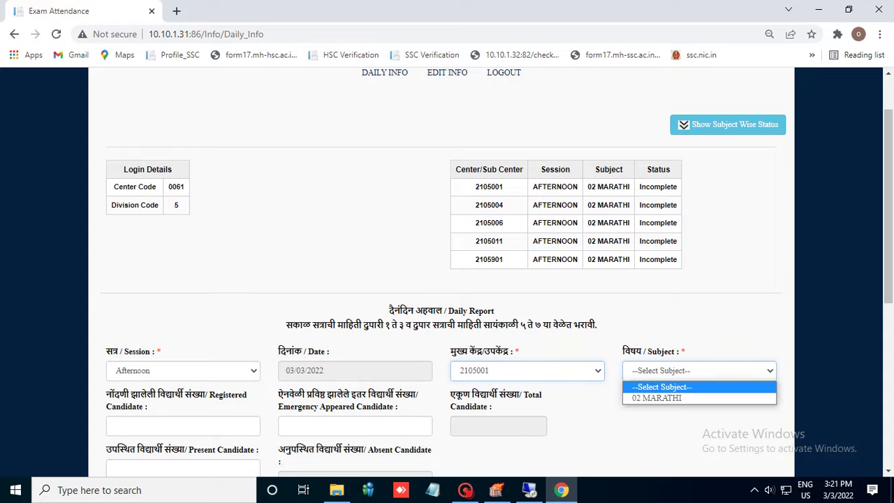
key("Down")
key("Return")
Enter 50 emergency-appeared and 750 present candidates
scroll(447, 273, "down", 1)
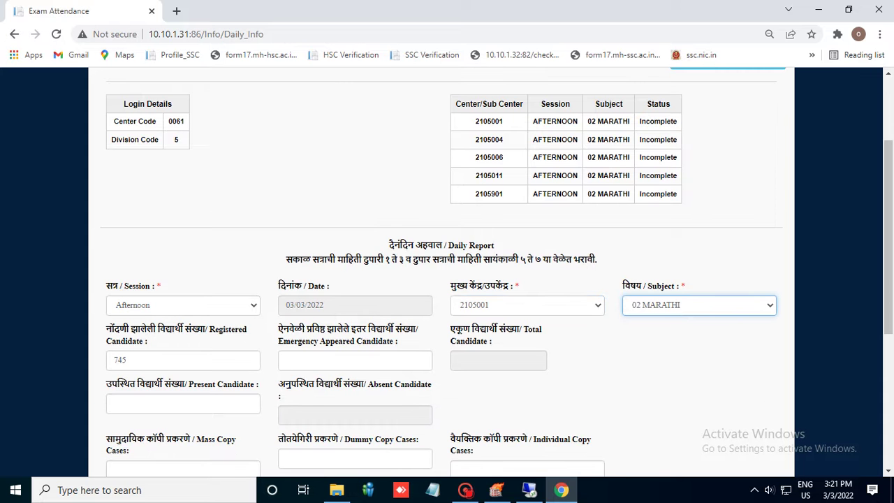
key("Tab")
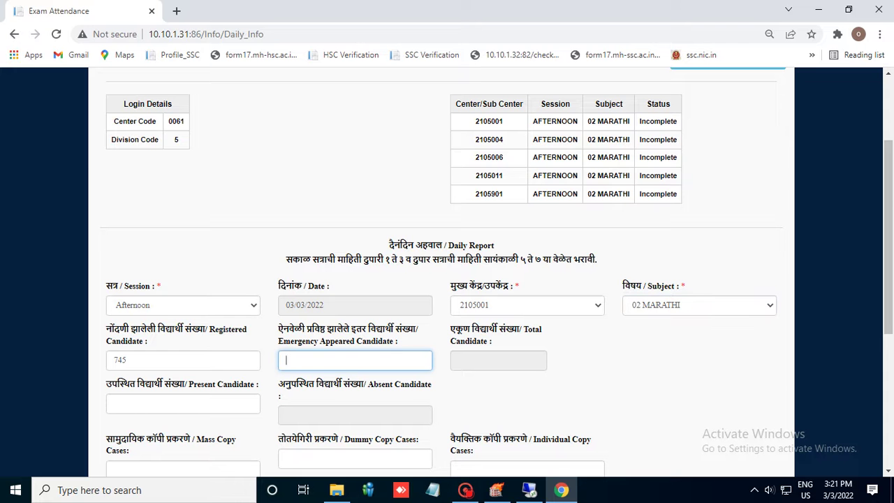
type("50")
left_click(183, 403)
type("750")
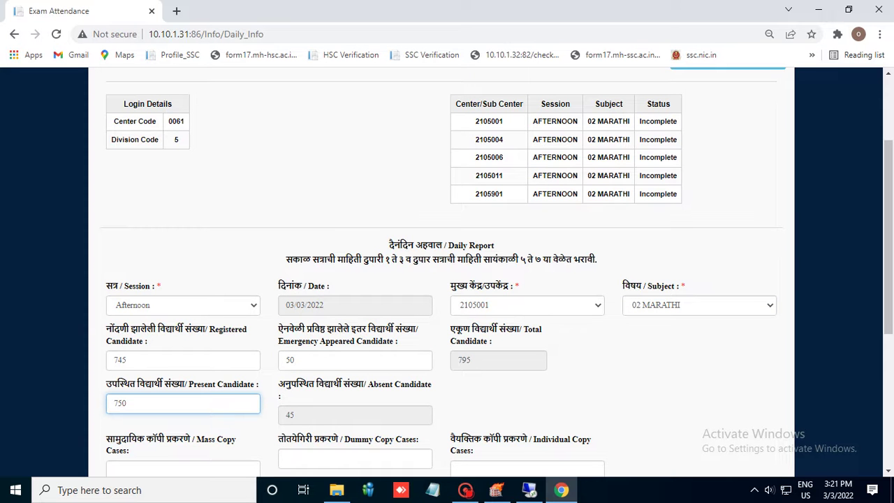
Enter copy cases: mass 1, dummy 1, individual 1, teacher's help 1, other 0
scroll(447, 272, "down", 1)
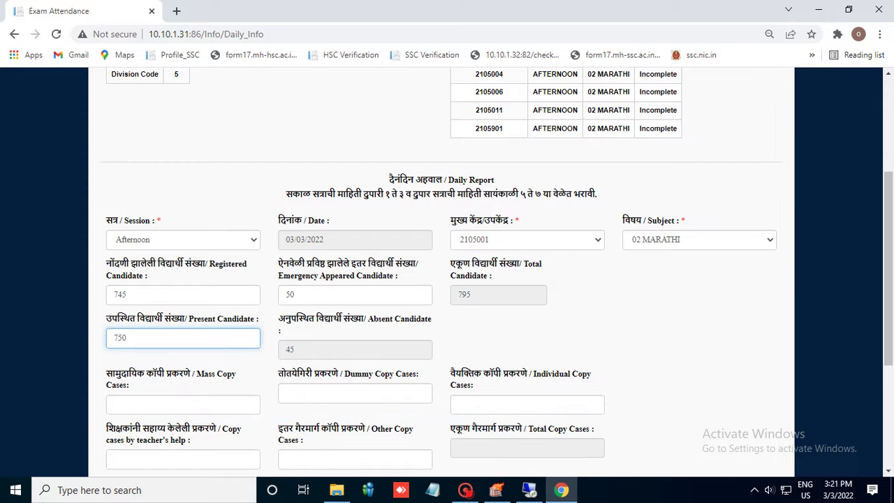
left_click(183, 405)
type("1")
key("Tab")
type("1")
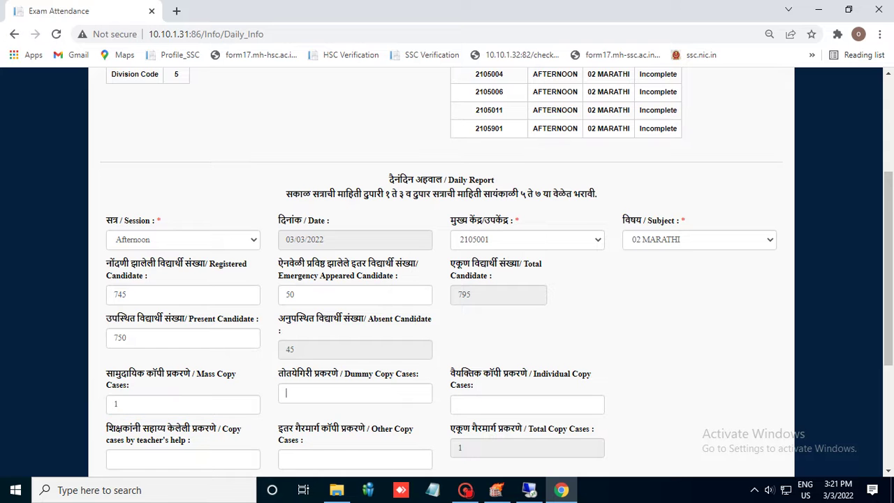
key("Tab")
type("1")
scroll(447, 268, "down", 2)
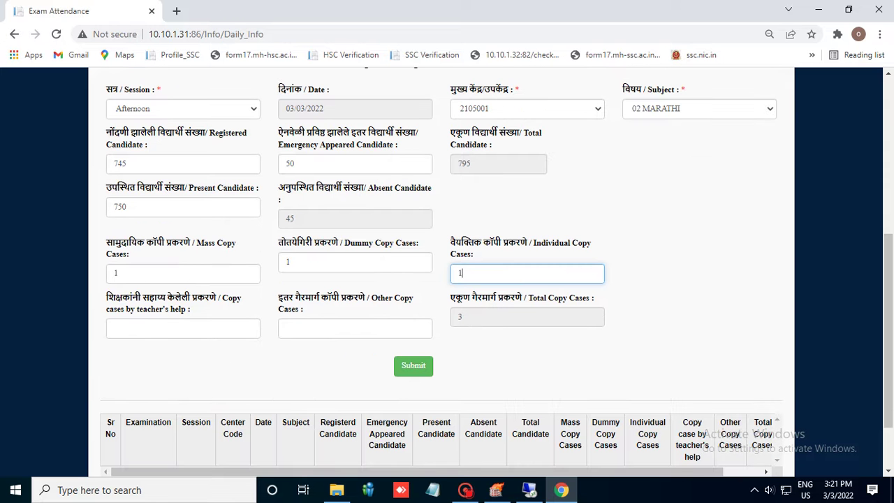
key("Tab")
type("1")
key("Tab")
type("0")
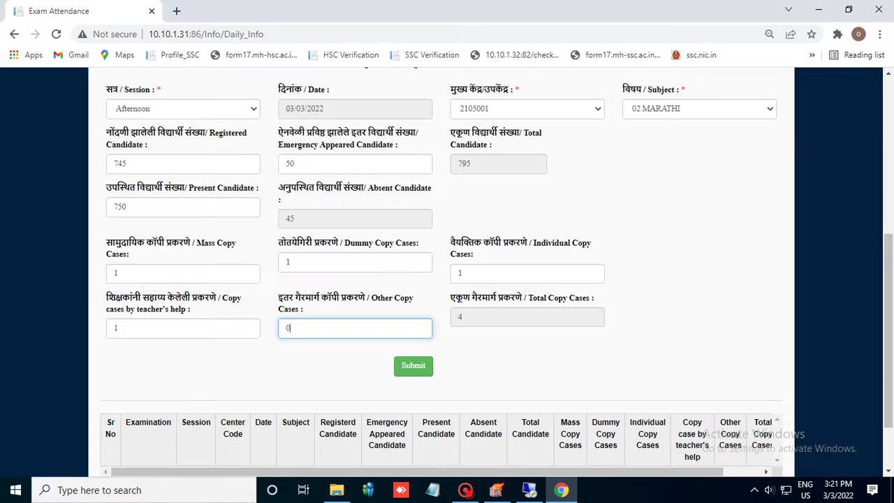
scroll(447, 269, "down", 1)
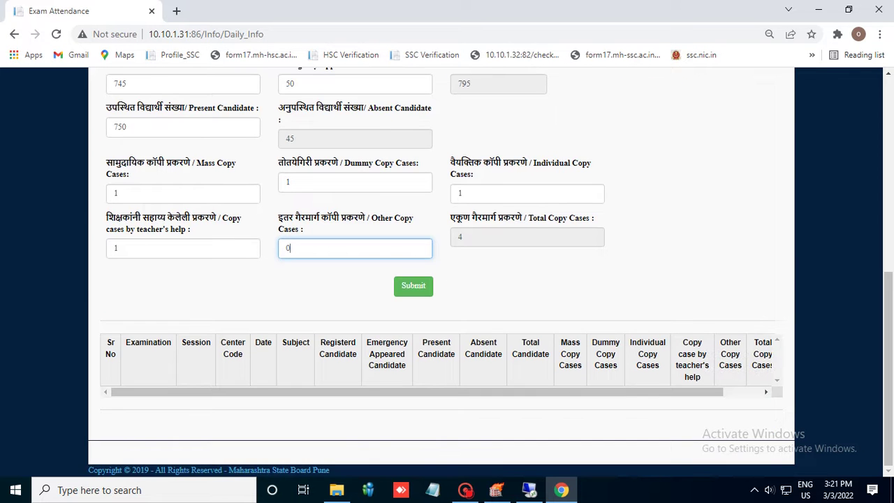
Submit the 2105001 report and dismiss the record-saved message
key("Tab")
key("Return")
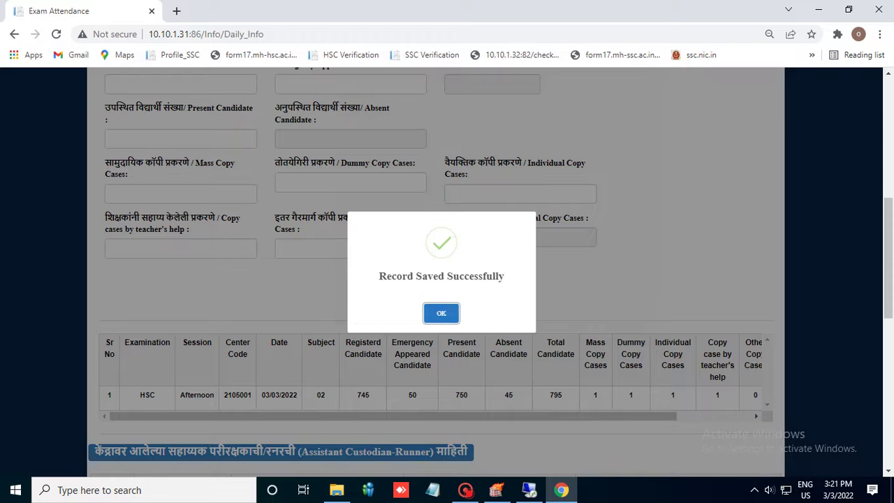
key("Return")
Select the Afternoon session, sub-centre 2105004 and subject 02 MARATHI
scroll(447, 268, "down", 1)
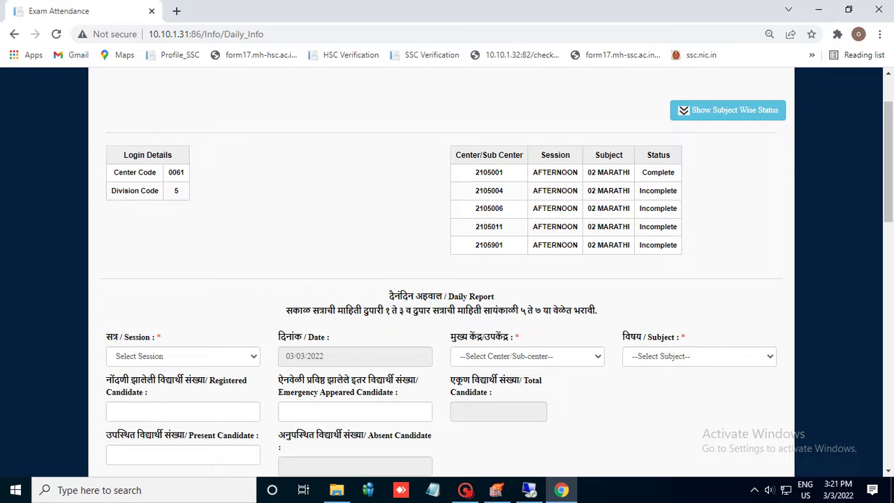
left_click(183, 356)
left_click(140, 394)
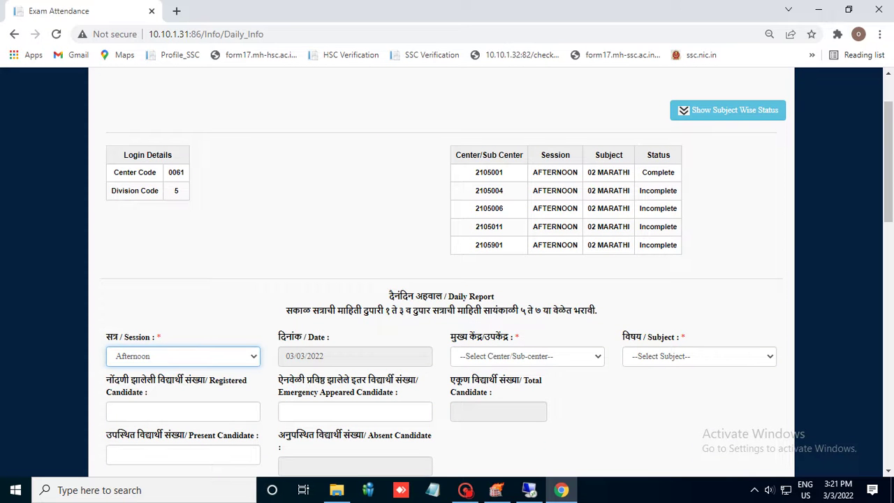
left_click(527, 356)
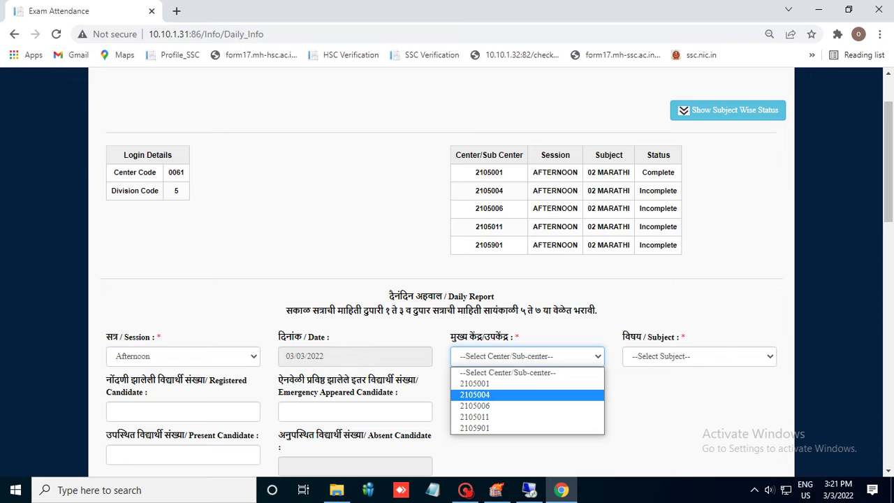
left_click(488, 393)
left_click(699, 356)
left_click(670, 383)
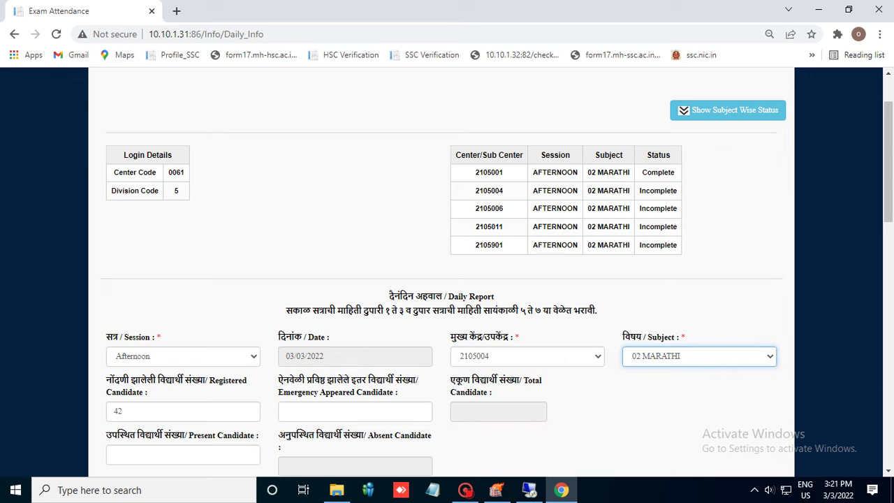
Enter 5 emergency-appeared and 45 present candidates
left_click(355, 412)
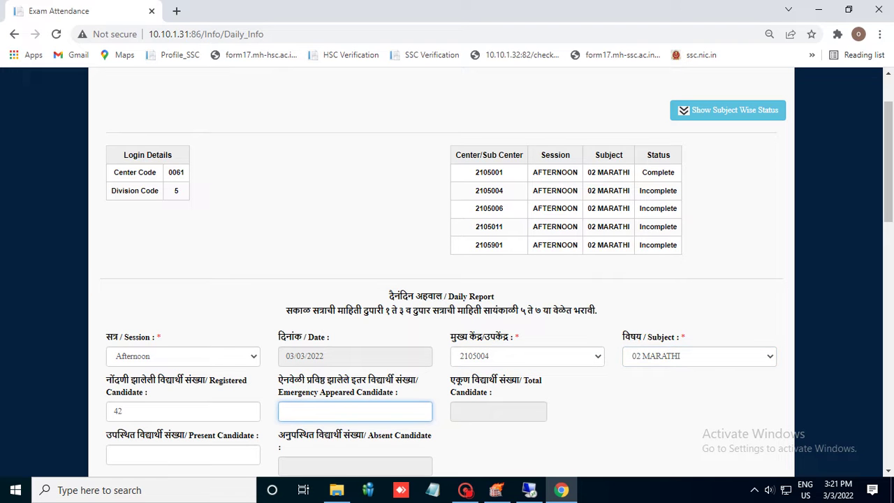
type("5")
scroll(497, 272, "down", 1)
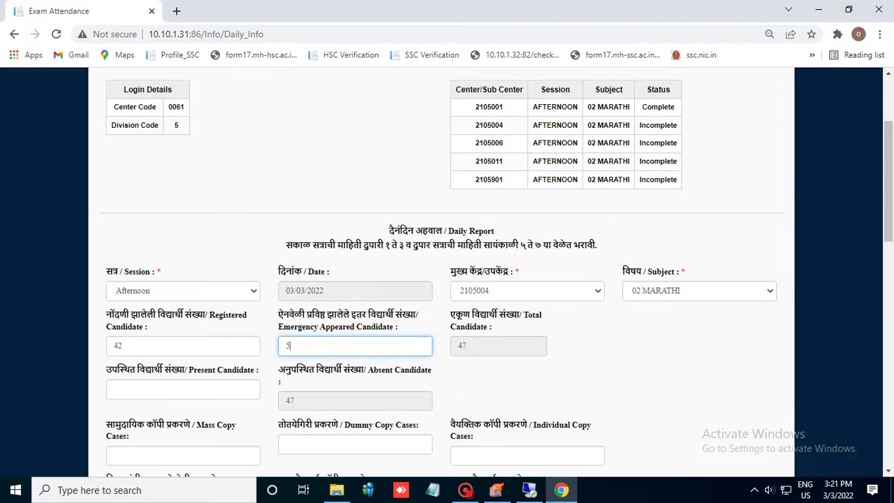
type("45")
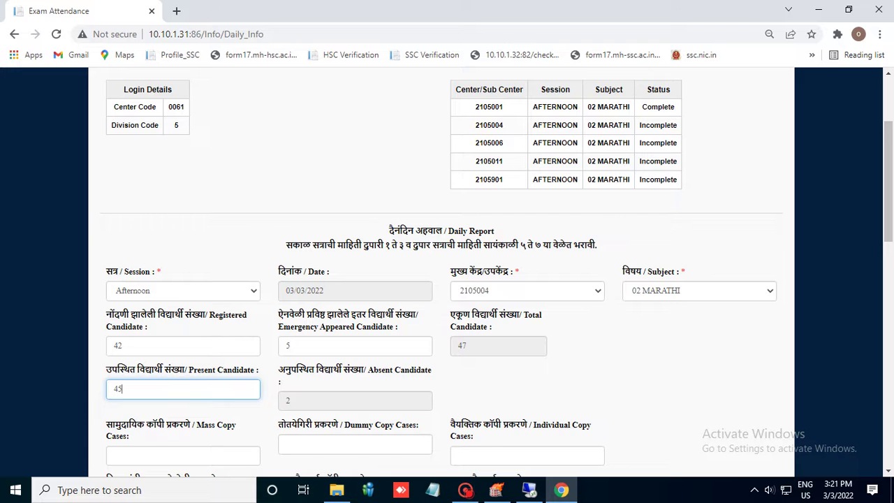
Enter copy cases 0/0/1/0/0, with one individual copy case
scroll(447, 280, "down", 1)
left_click(183, 389)
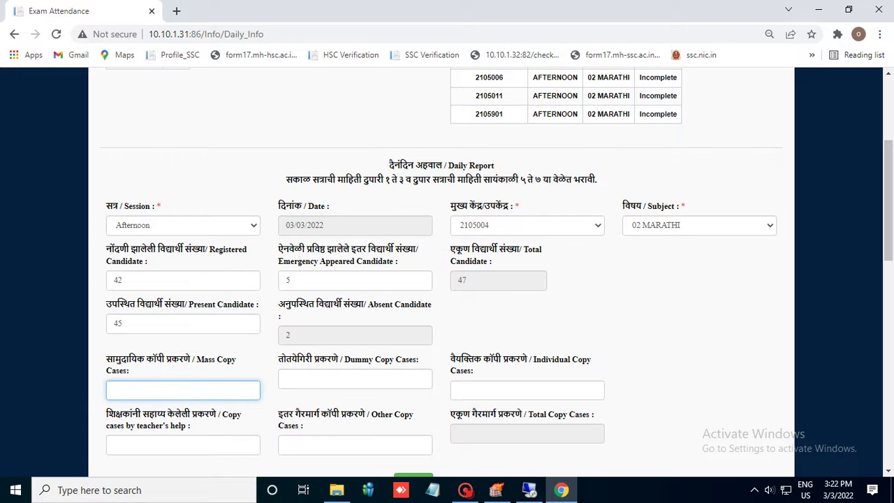
type("0")
left_click(355, 378)
type("0")
left_click(527, 390)
type("1")
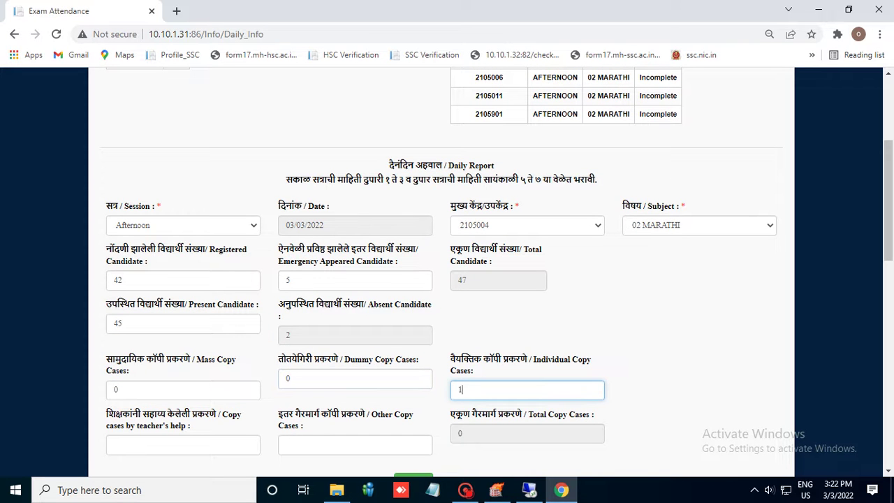
left_click(183, 445)
type("0")
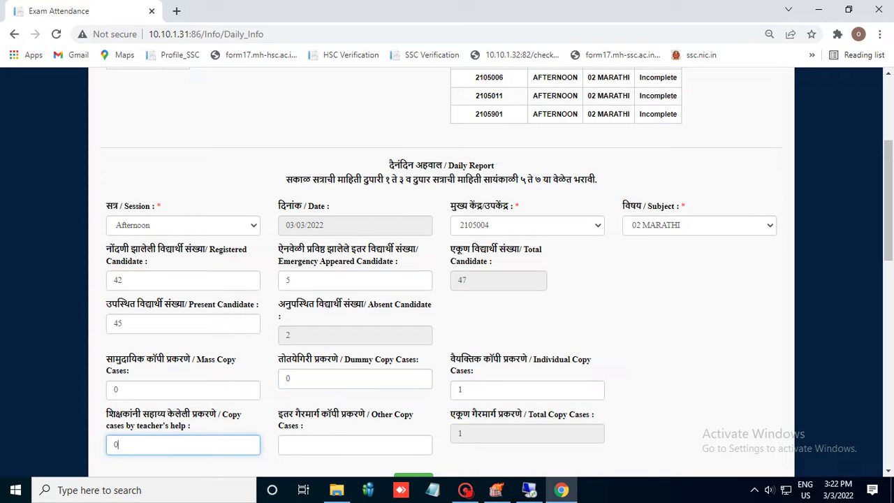
left_click(355, 445)
type("0")
Submit the 2105004 report and dismiss the record-saved confirmation
scroll(447, 280, "down", 2)
left_click(412, 351)
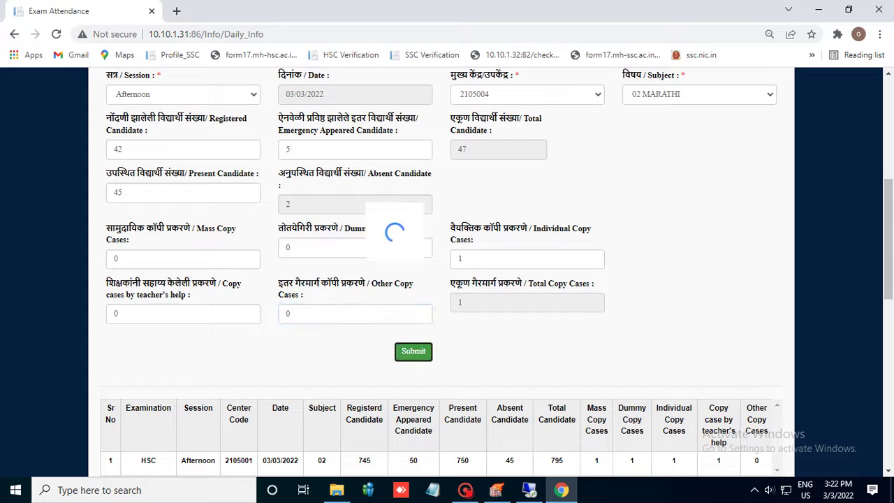
key("Return")
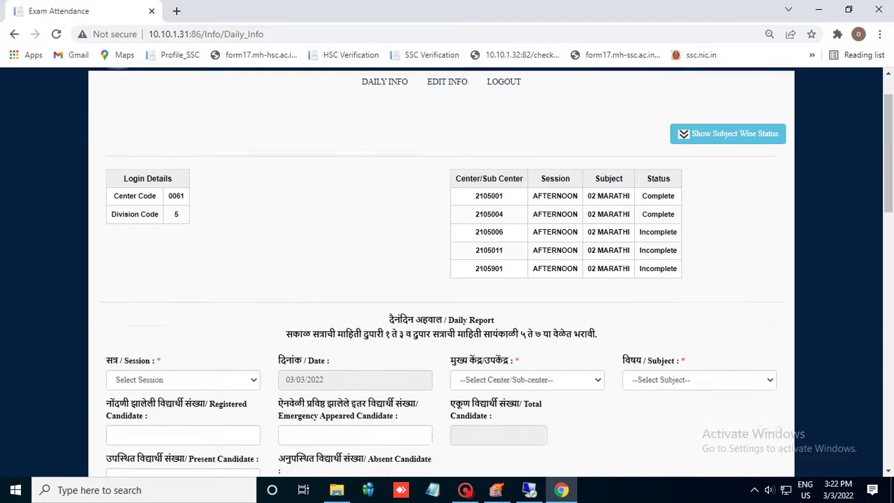
Select the Afternoon session, sub-centre 2105006 and subject 02 MARATHI
scroll(447, 279, "down", 1)
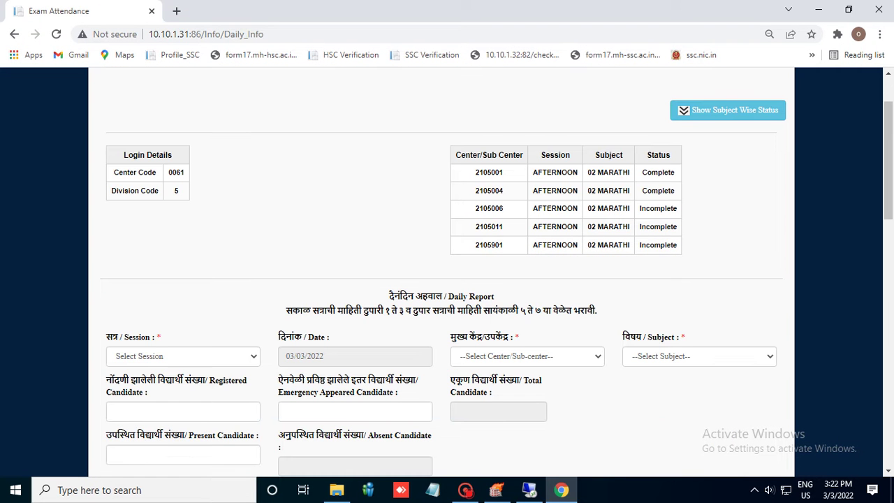
left_click(183, 356)
left_click(133, 395)
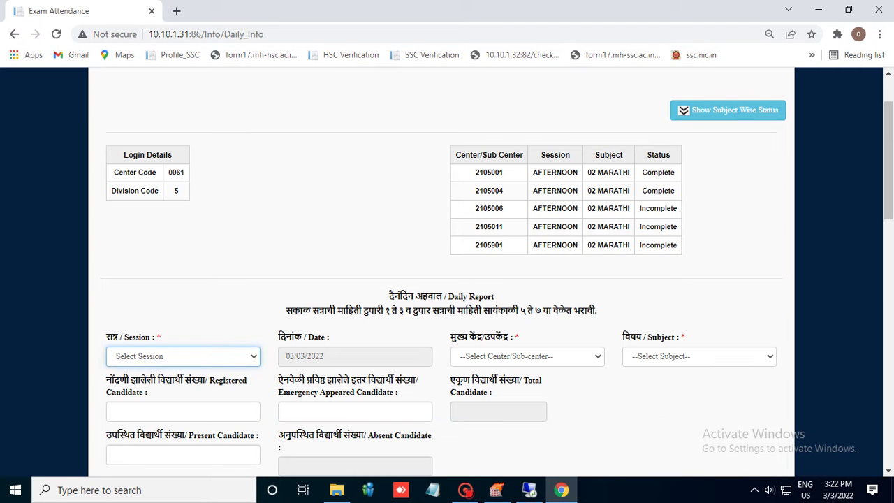
left_click(527, 357)
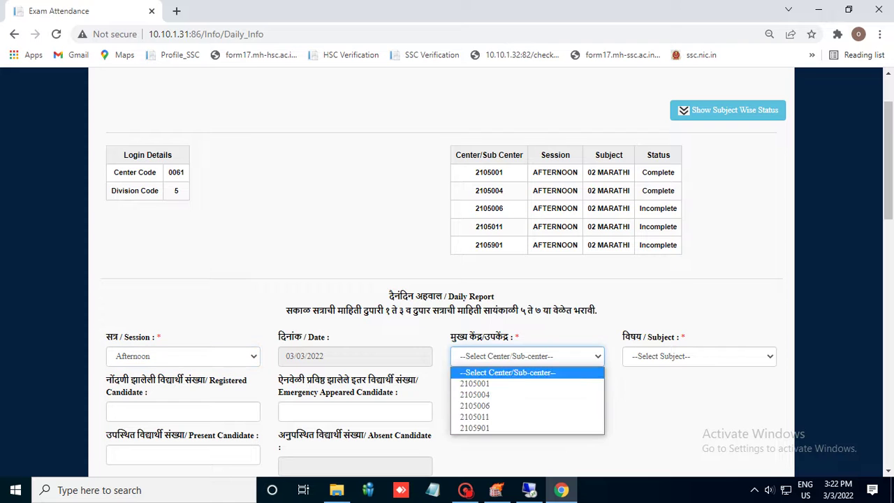
key("Return")
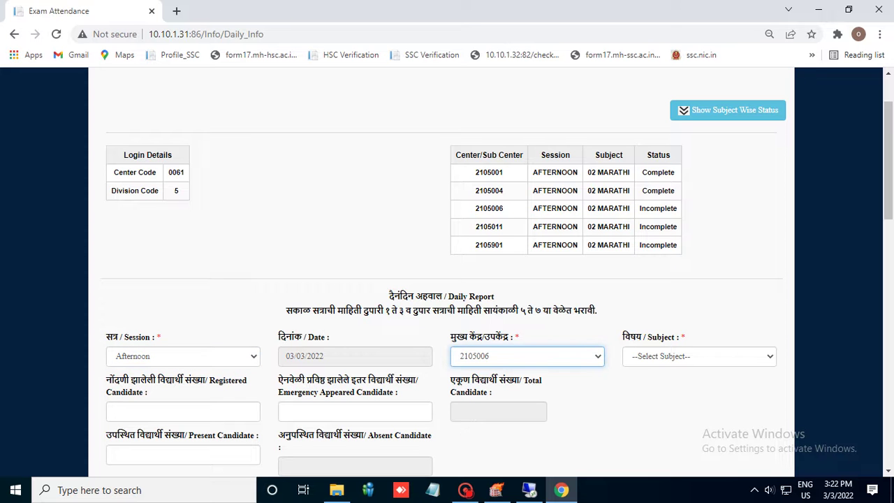
key("Tab")
key("alt+Down")
key("Down")
key("Return")
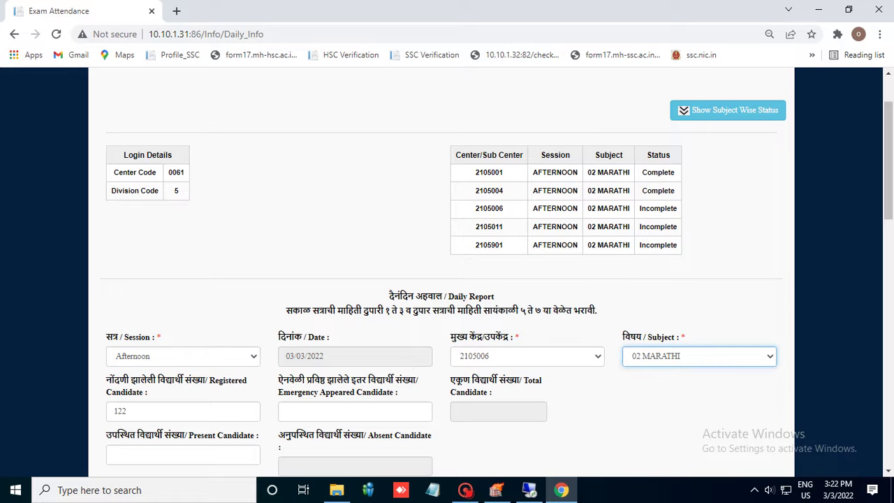
Enter 5 emergency-appeared and 127 present candidates
left_click(355, 411)
type("5")
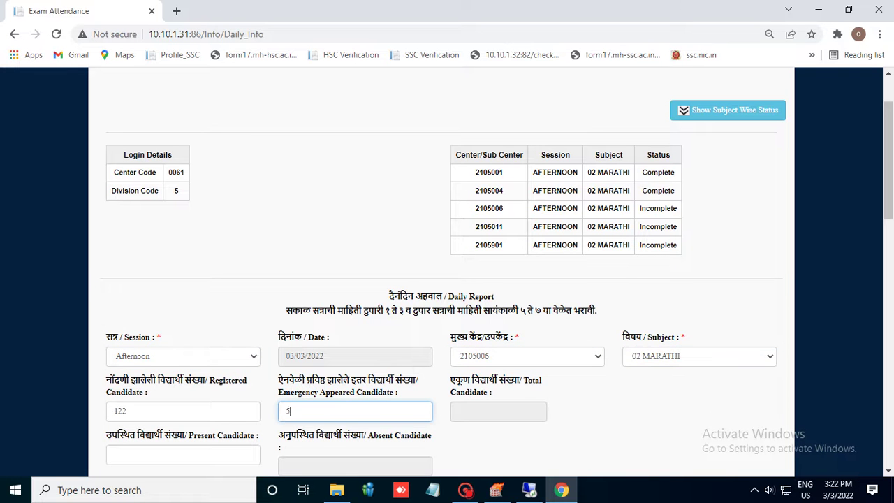
scroll(497, 272, "down", 1)
left_click(183, 389)
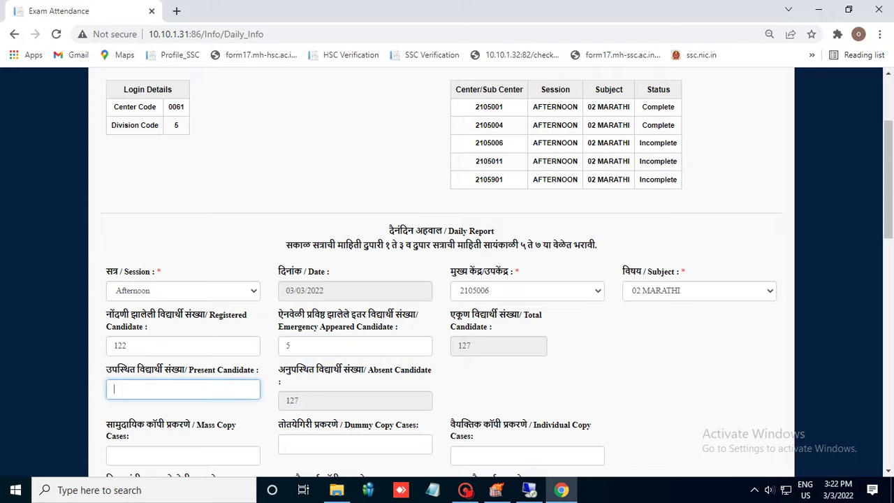
type("127")
Enter copy cases 0/0/0/0/5, with five other copy cases
scroll(447, 280, "down", 1)
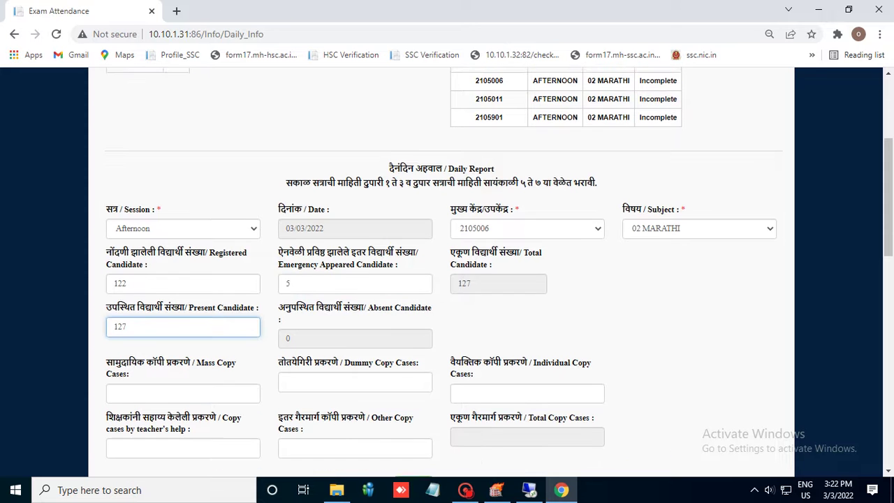
key("Tab")
type("0")
key("Tab")
type("0")
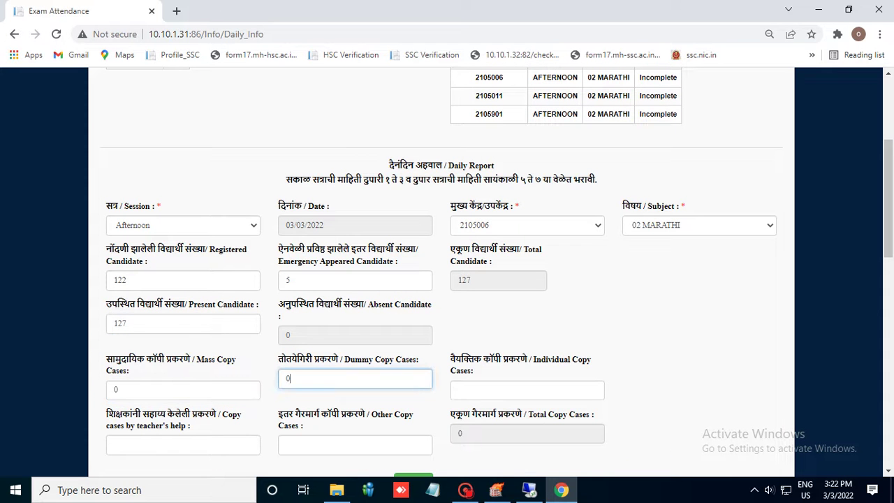
key("Tab")
type("0")
key("Tab")
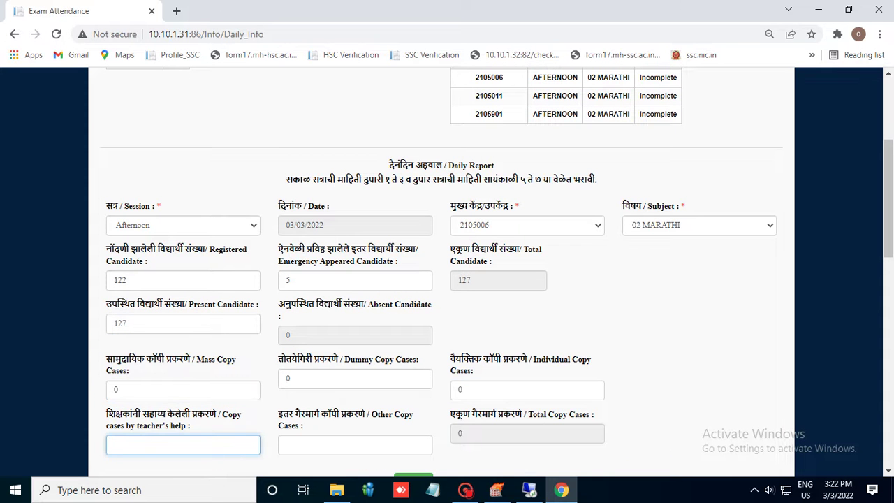
type("0")
key("Tab")
type("5")
Submit the 2105006 report and dismiss the record-saved confirmation
scroll(447, 279, "down", 1)
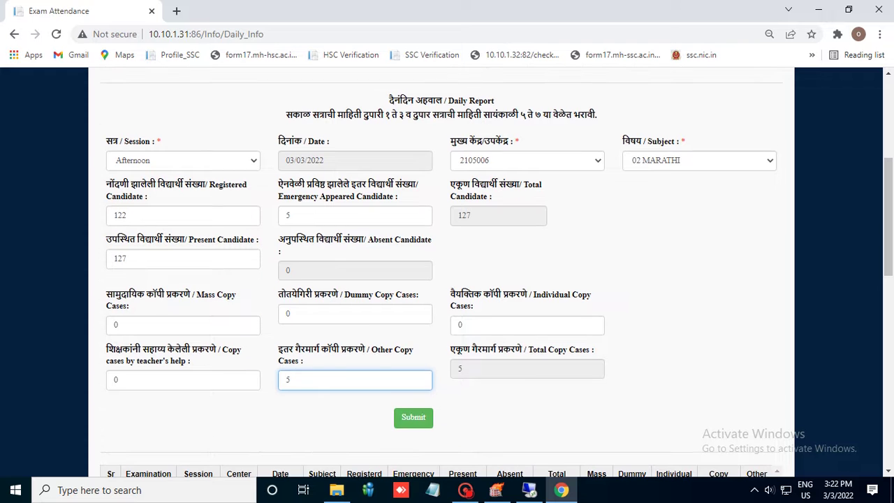
key("Tab")
key("Return")
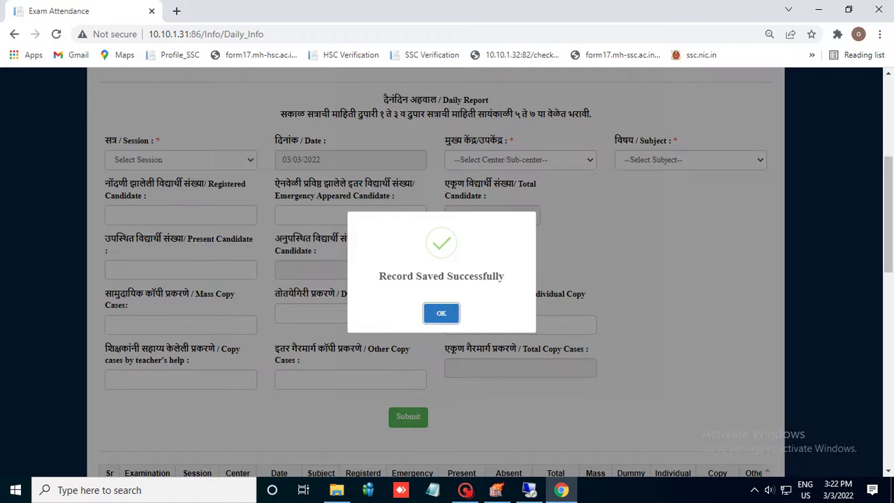
key("Return")
Select the Afternoon session, sub-centre 2105011 and subject 02 MARATHI
scroll(447, 273, "up", 2)
scroll(447, 272, "up", 1)
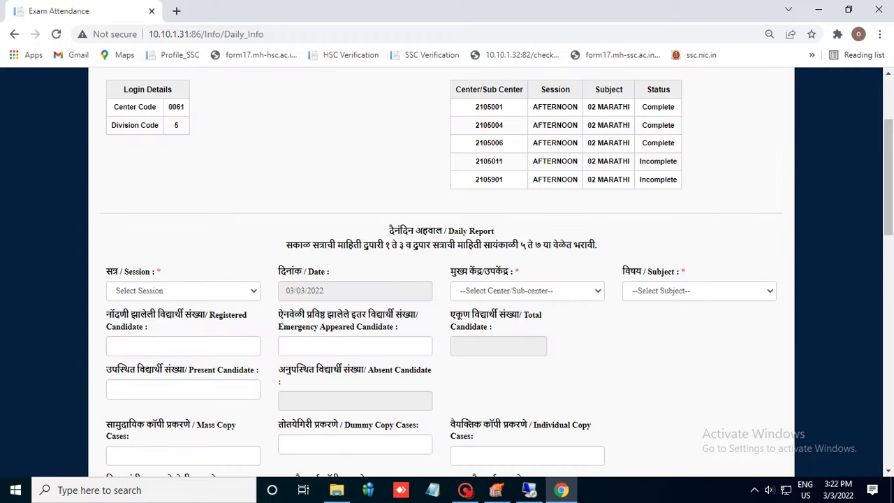
left_click(183, 290)
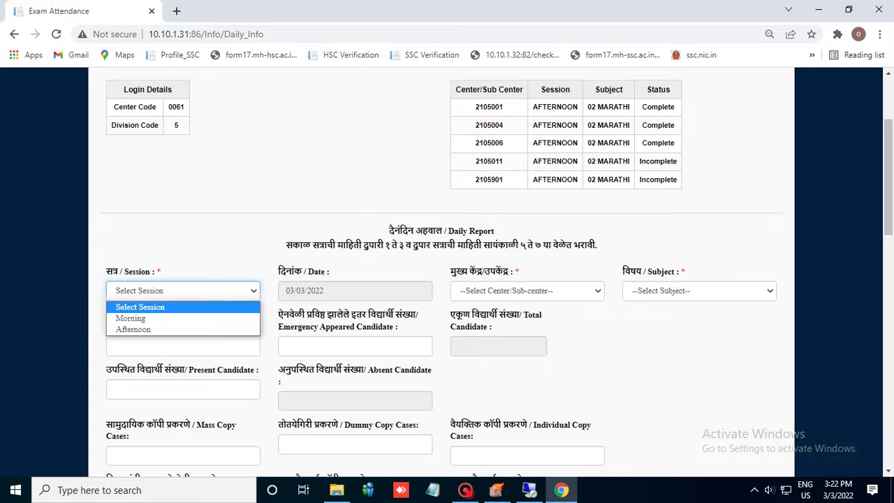
left_click(133, 325)
left_click(527, 290)
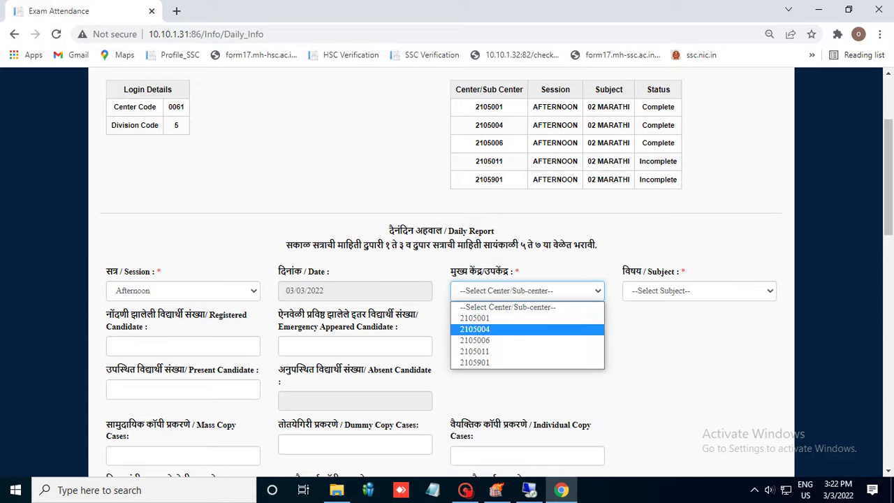
left_click(488, 352)
left_click(698, 291)
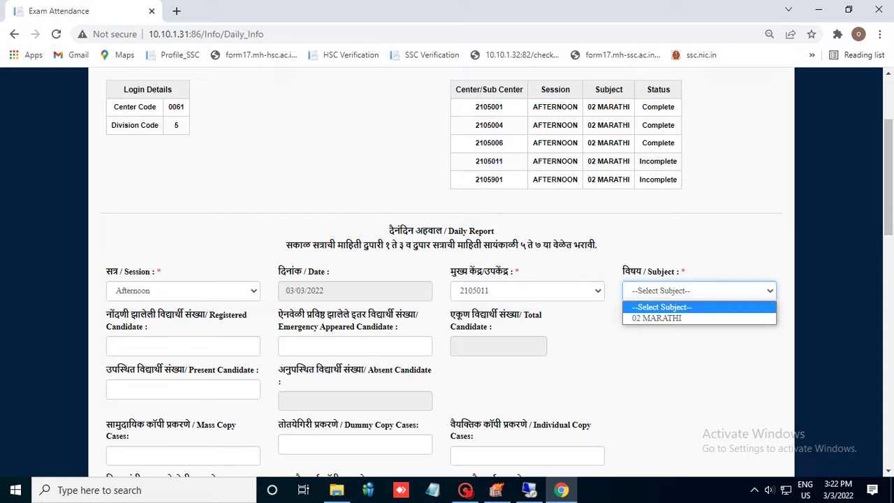
left_click(660, 317)
Enter 10 emergency-appeared and 110 present candidates
left_click(355, 345)
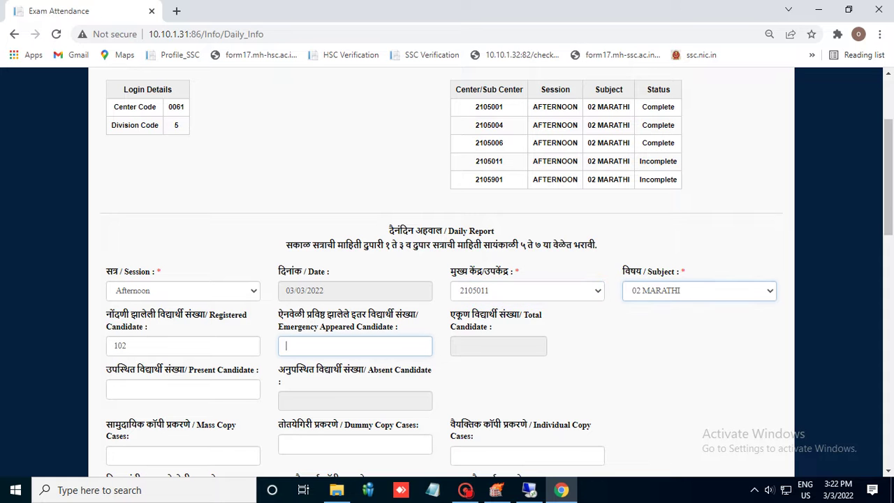
type("10")
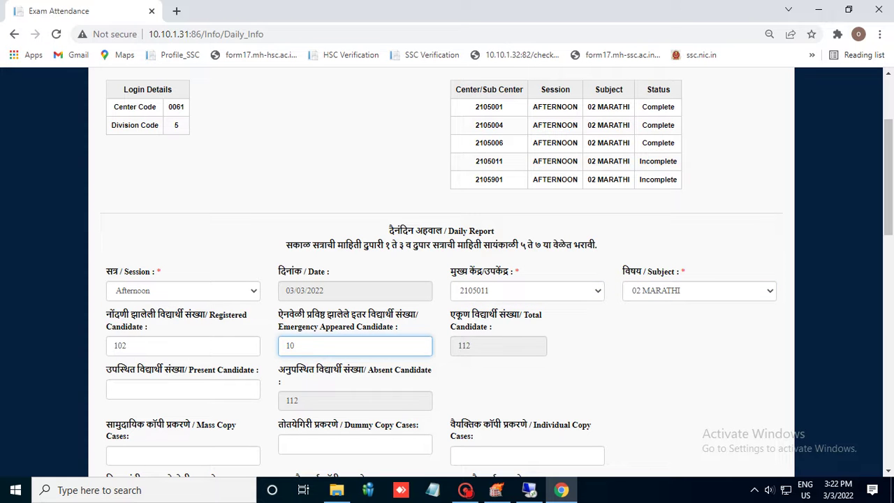
left_click(183, 389)
type("110")
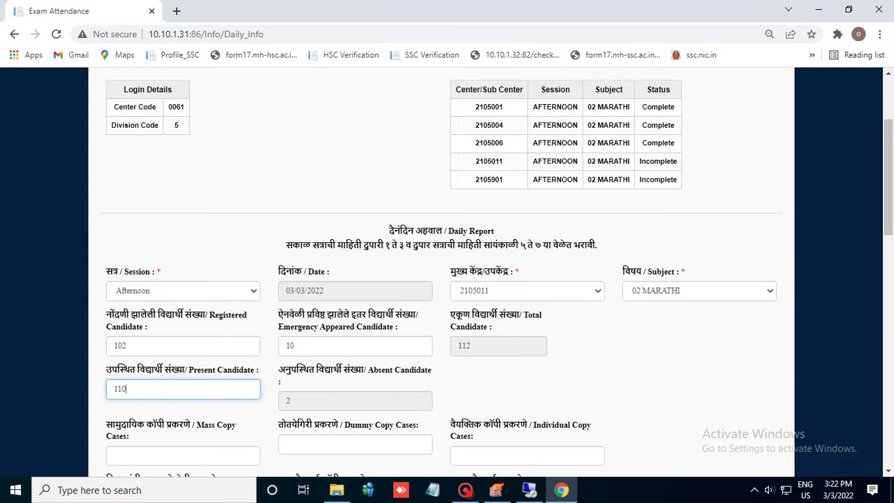
Enter copy cases: mass 1, dummy 1, individual 1, teacher's help 0, other 0
scroll(447, 272, "down", 1)
left_click(183, 389)
type("1")
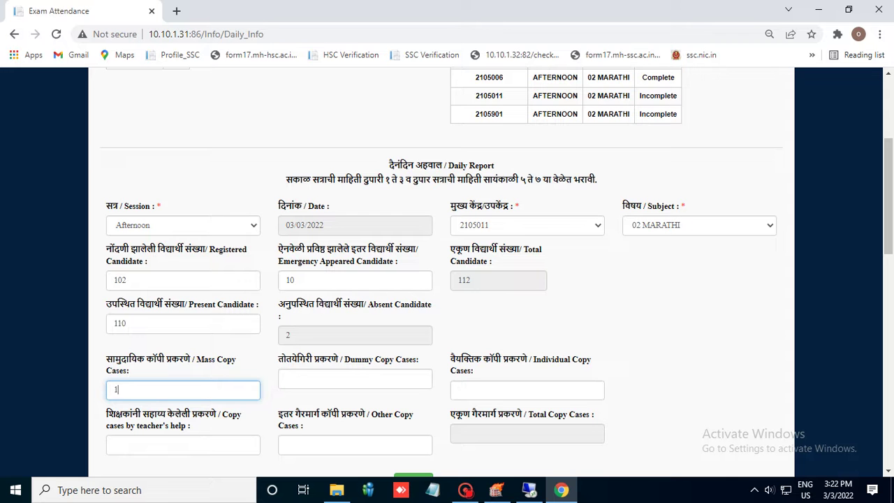
key("Tab")
type("1")
key("Tab")
type("1")
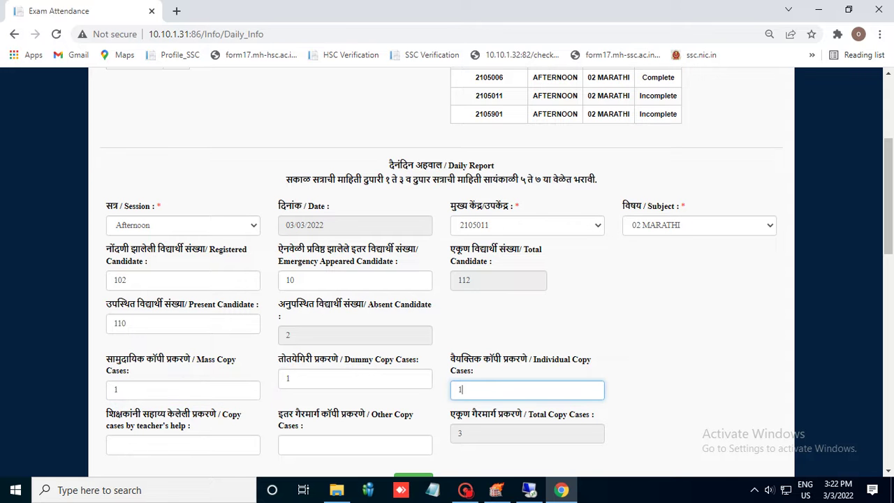
key("Tab")
type("0")
key("Tab")
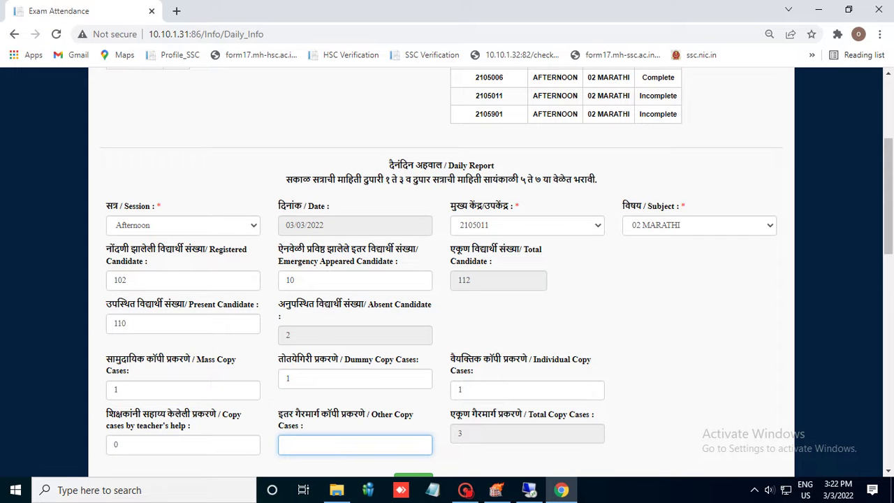
type("0")
Submit the 2105011 report, dismiss the confirmation and return to the status table
scroll(447, 272, "down", 1)
scroll(413, 285, "down", 3)
left_click(413, 286)
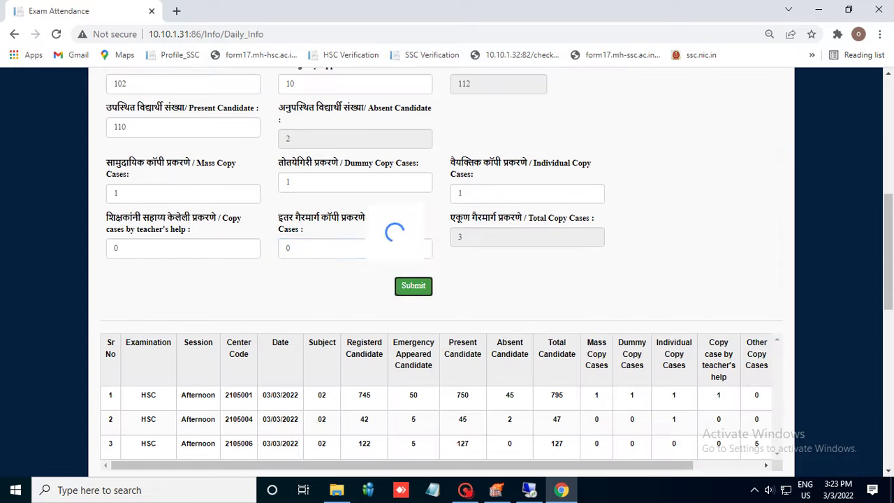
key("Return")
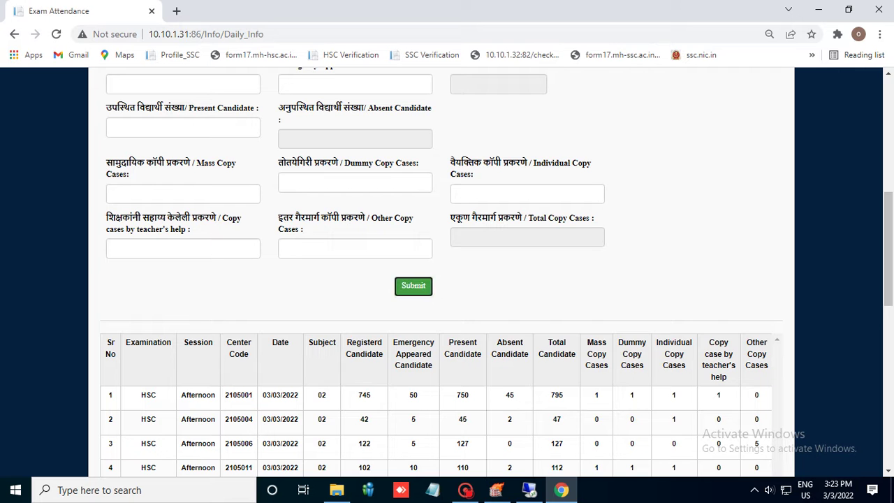
scroll(447, 272, "up", 4)
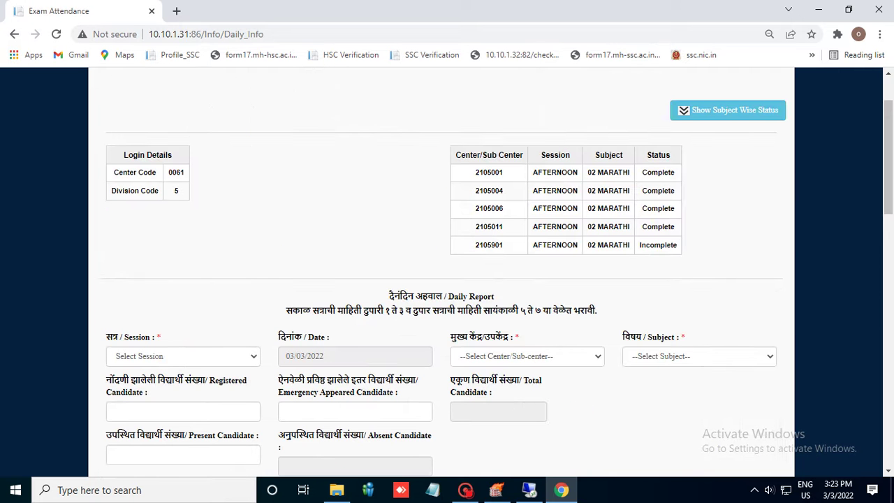
Choose the Afternoon session, sub-centre 2105901 and subject 02 MARATHI
left_click(183, 357)
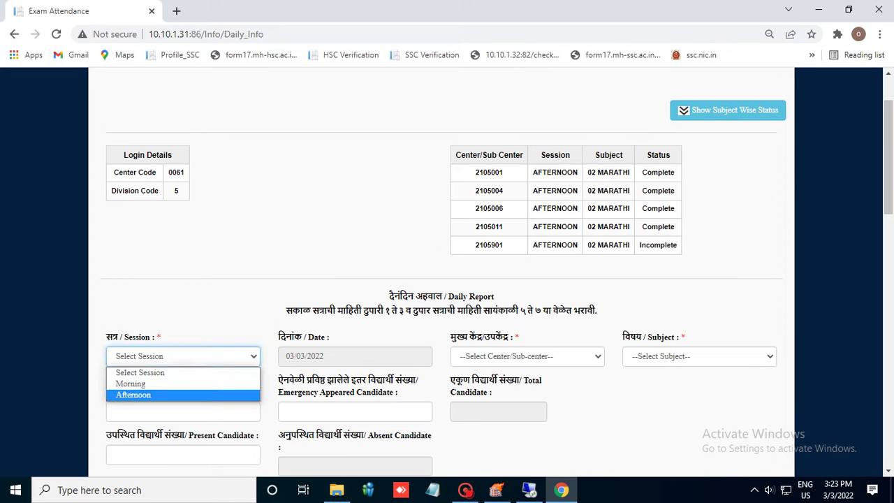
left_click(140, 395)
left_click(527, 356)
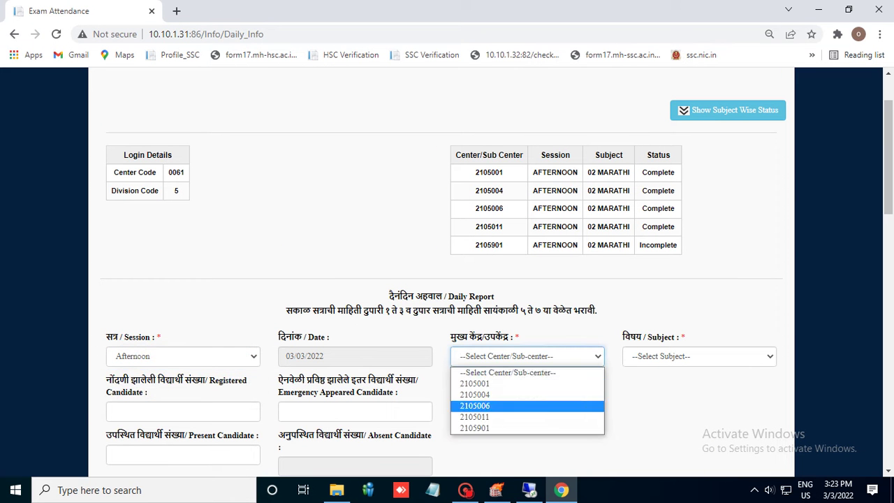
left_click(489, 429)
left_click(699, 357)
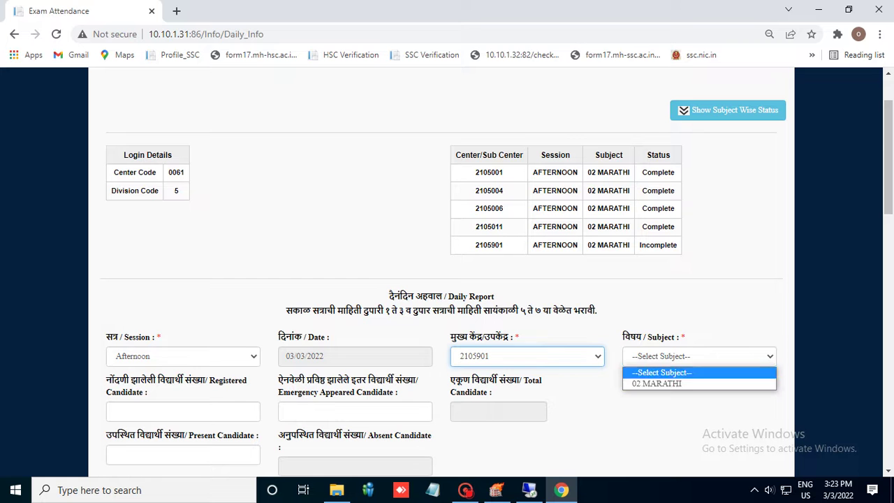
left_click(664, 384)
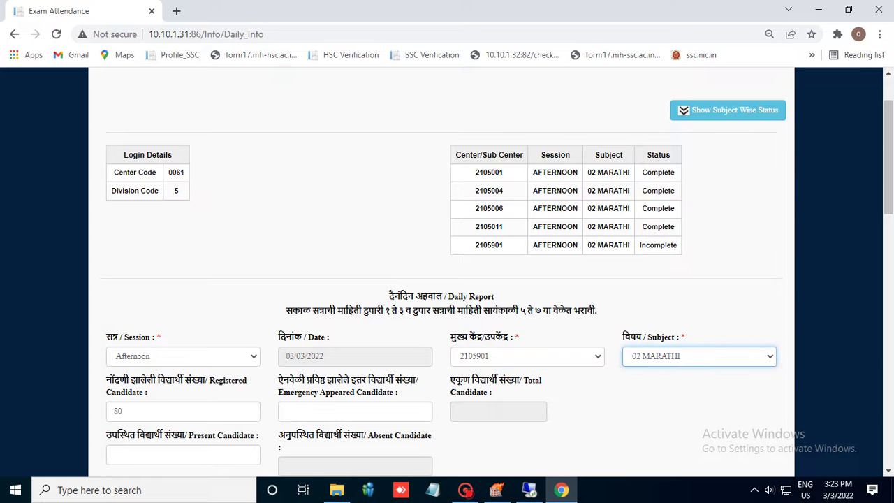
Enter 8 emergency-appeared candidates and 85 present candidates
left_click(286, 412)
type("8")
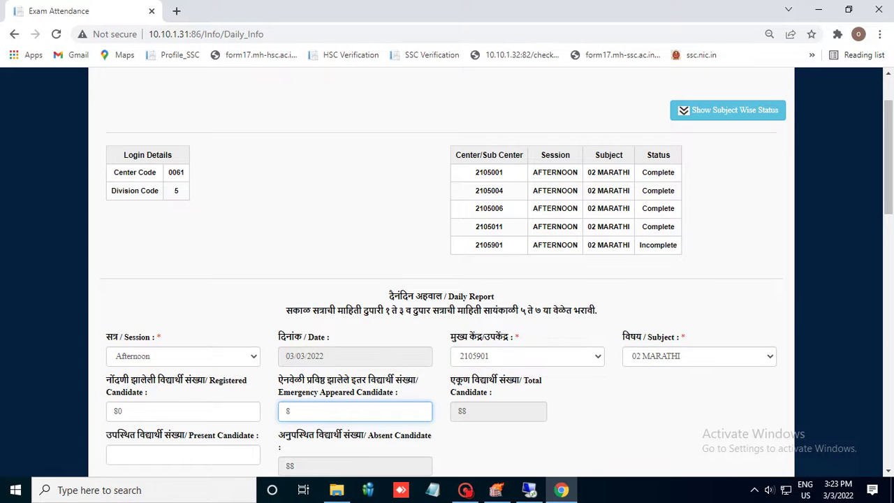
scroll(447, 279, "down", 1)
key("Tab")
type("85")
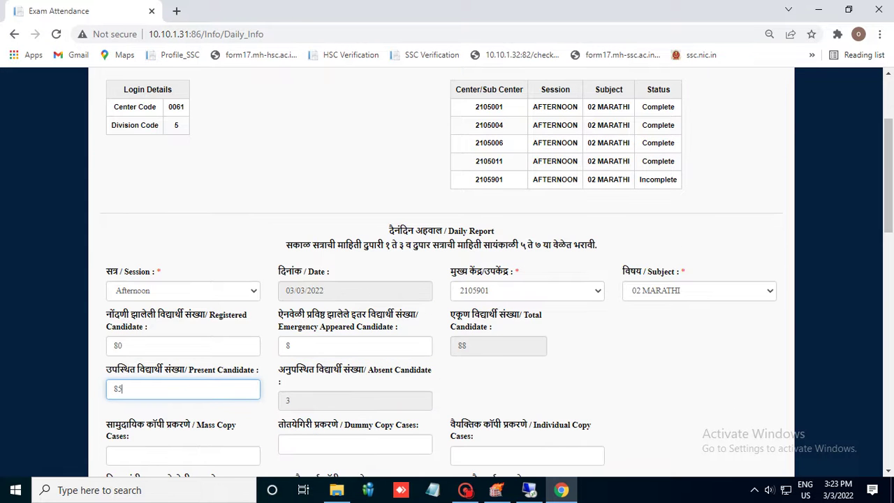
scroll(447, 280, "down", 1)
Enter 5 mass copy cases with 0 for the other copy-case counts, and submit the report
left_click(183, 390)
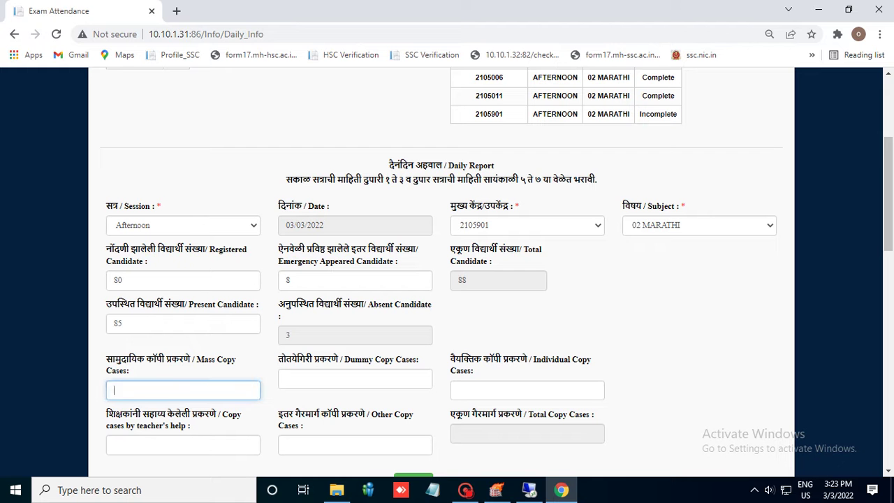
type("5")
key("Tab")
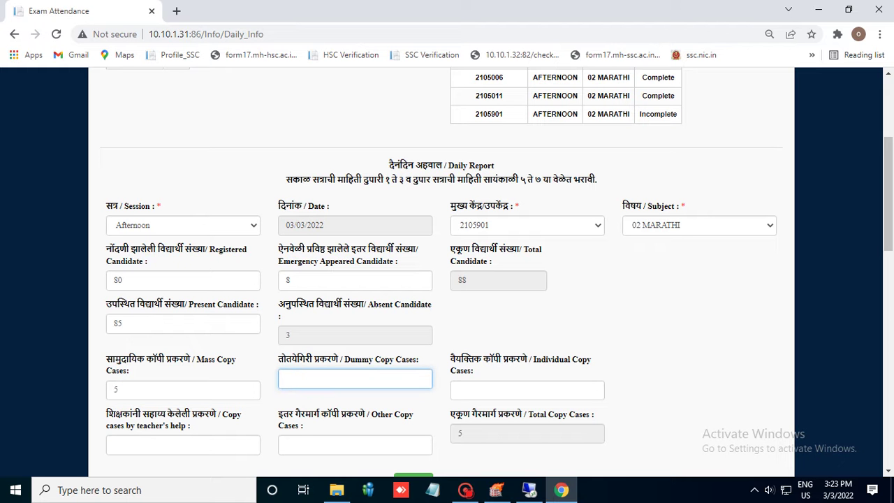
type("0")
key("Tab")
type("0")
key("Tab")
type("0")
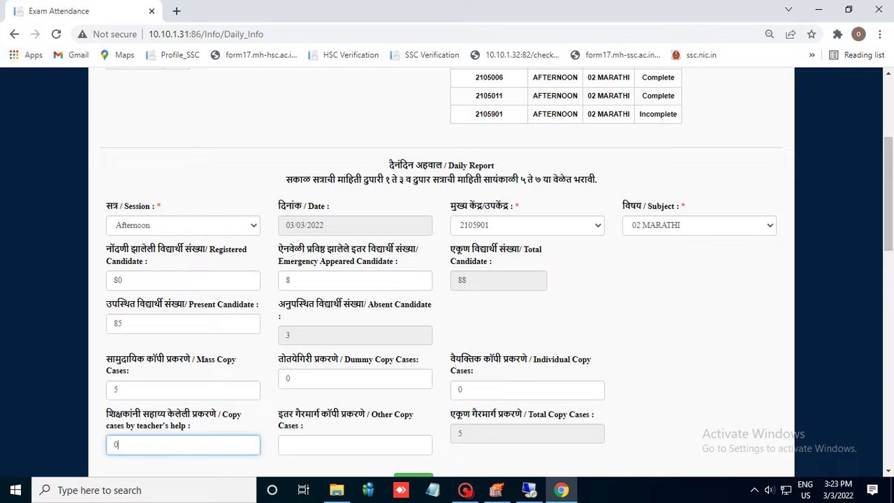
key("Tab")
type("0")
scroll(447, 272, "down", 2)
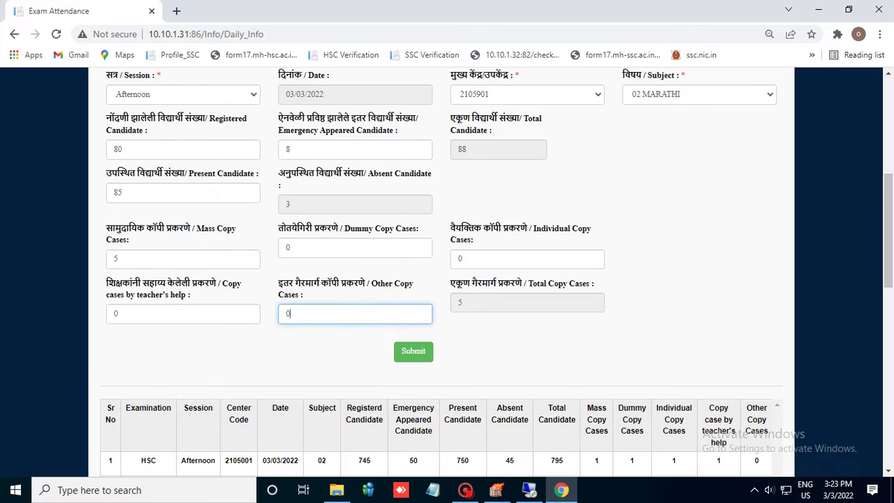
key("Return")
key("Return")
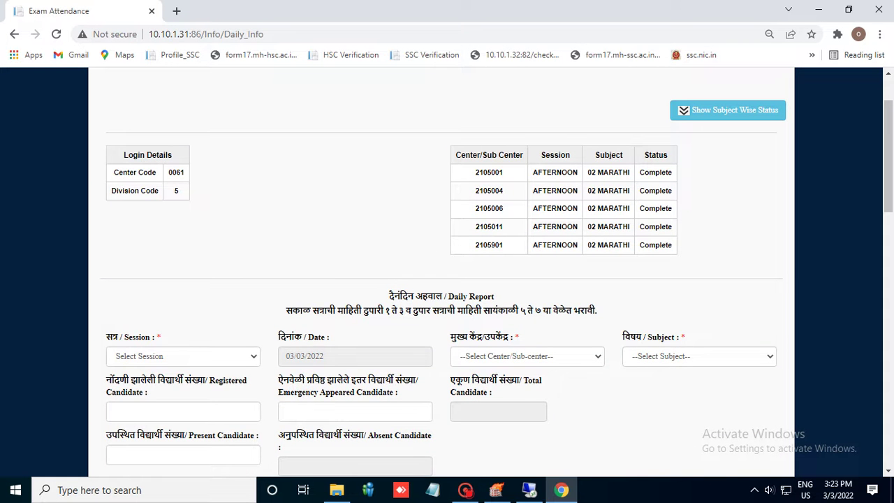
In the 2105001 runner row, enter the runner's name, designation asst and times 01:30:00 pm to 05:00:00 pm
scroll(447, 273, "down", 5)
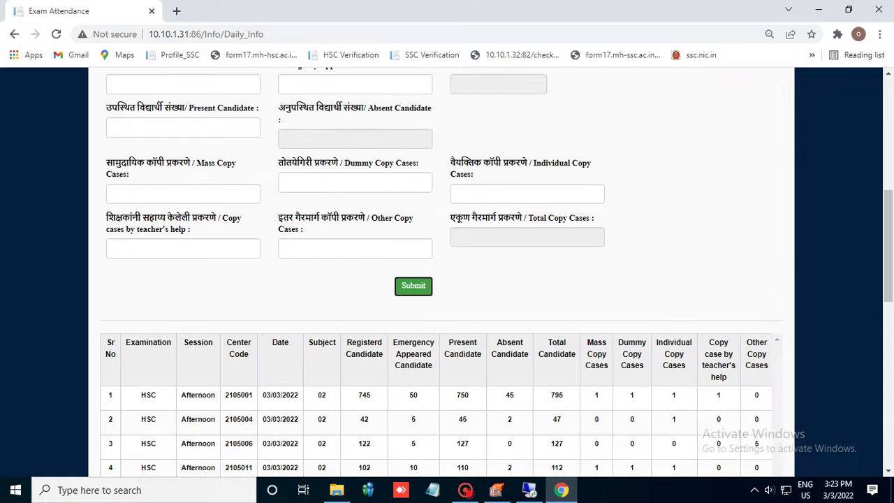
scroll(447, 273, "down", 2)
scroll(447, 269, "down", 2)
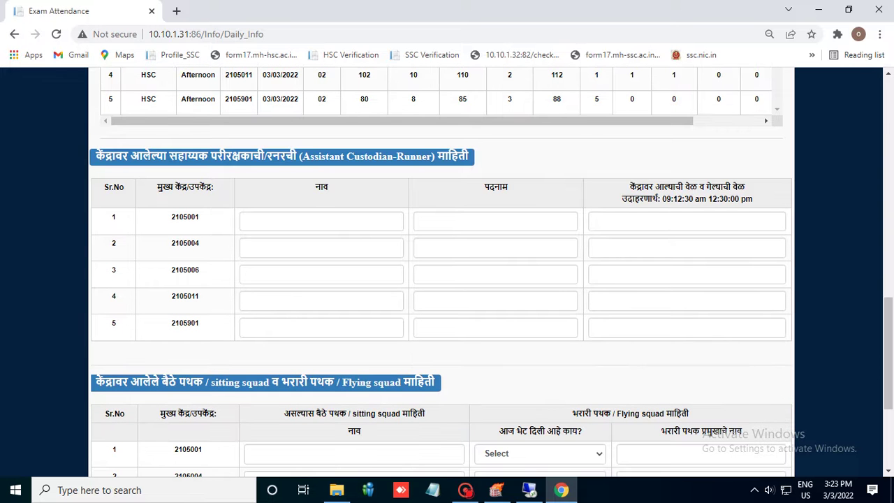
left_click(321, 222)
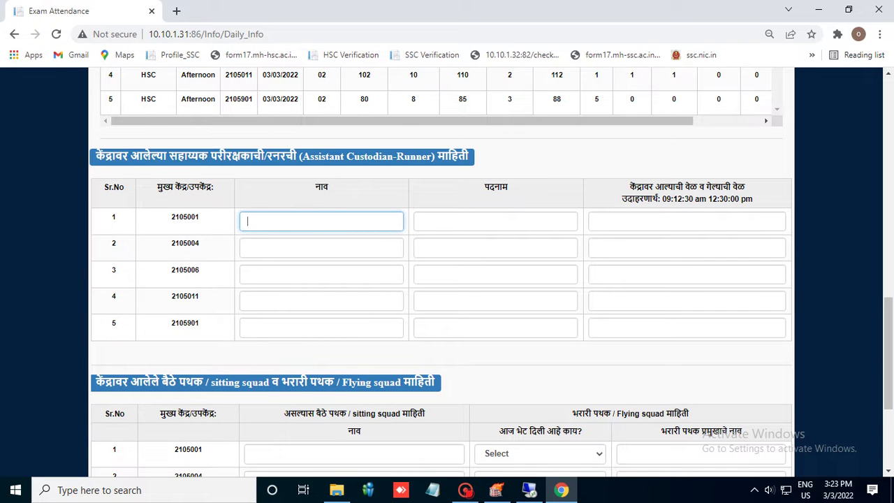
type("shirole")
left_click(495, 222)
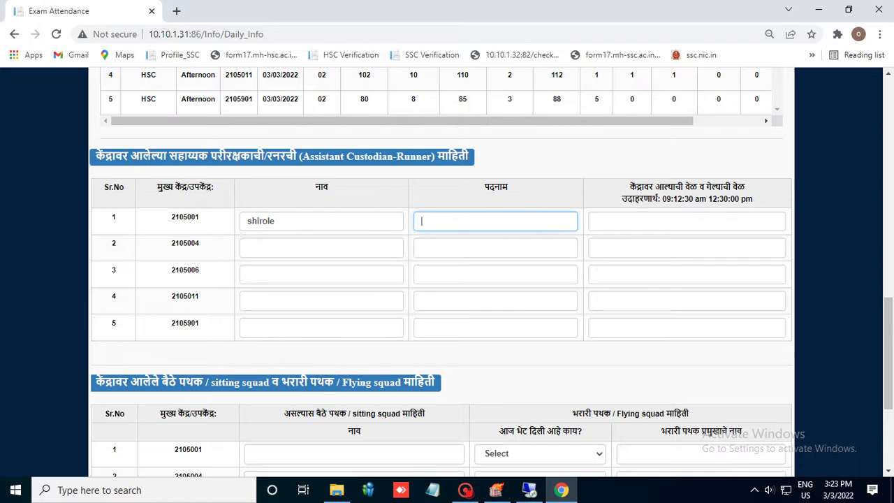
type("asst")
left_click(599, 222)
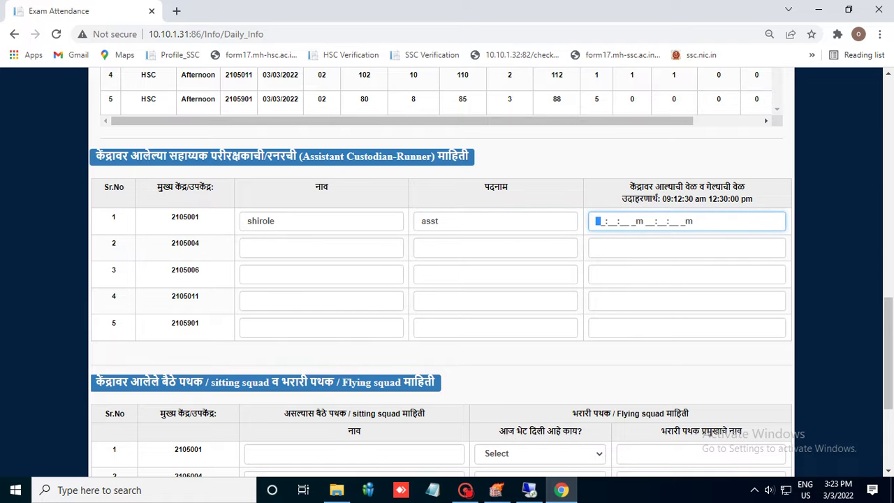
type("01:30:00 pm 05:00:00 ")
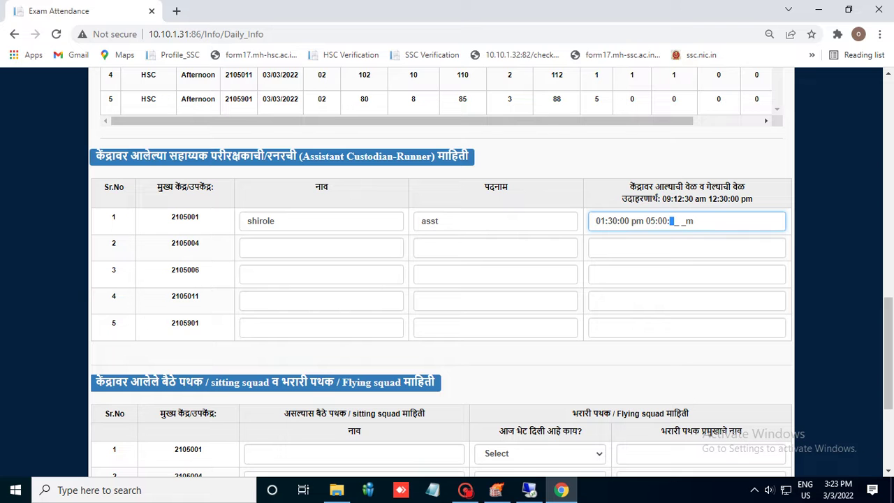
type("p")
Fill the 2105004 runner row: the runner's name, designation asst, times 02:00:00 pm to 06:00:00 pm
left_click(247, 247)
type("shi")
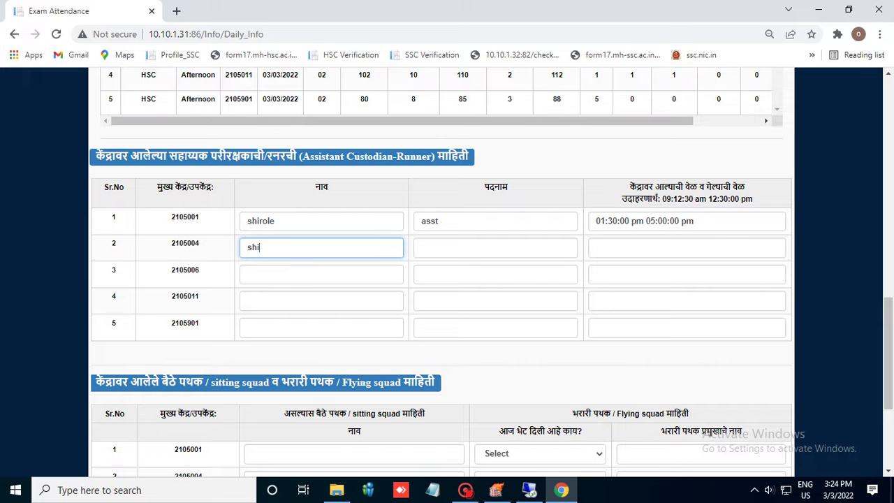
type("ndej")
key("BackSpace")
key("Tab")
type("asst")
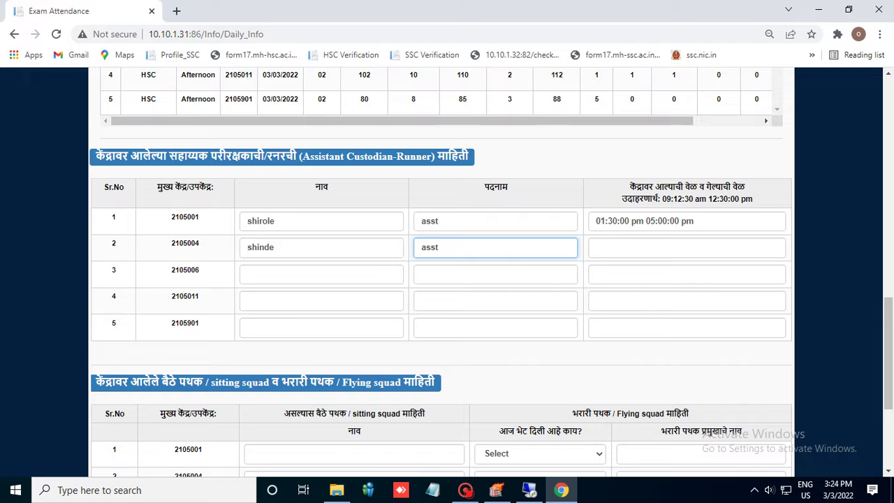
left_click(598, 247)
type("02:00:")
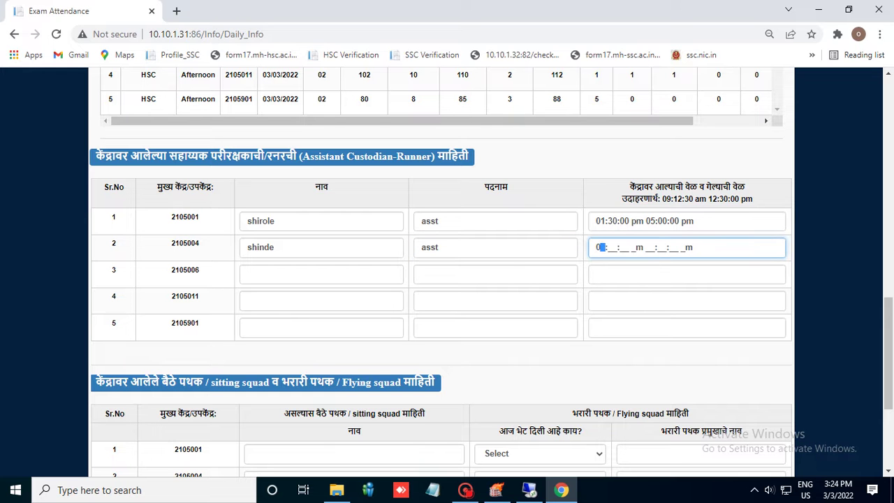
type("00 p")
left_click(248, 274)
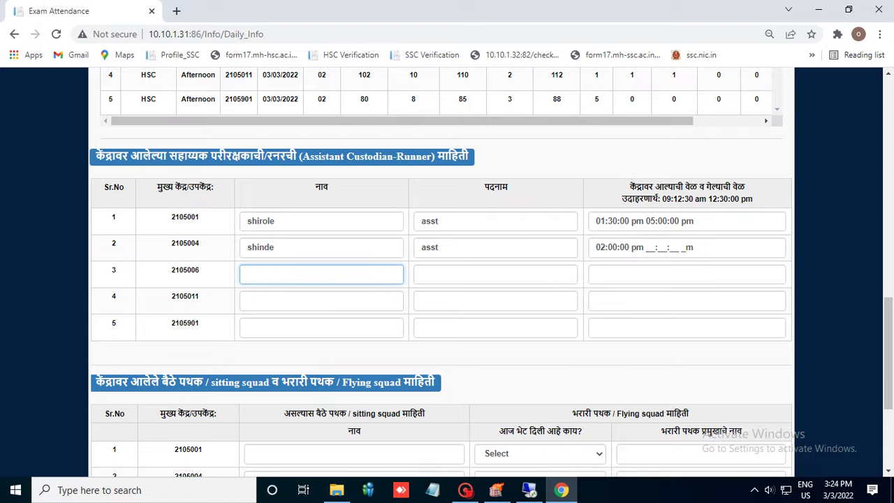
left_click(649, 247)
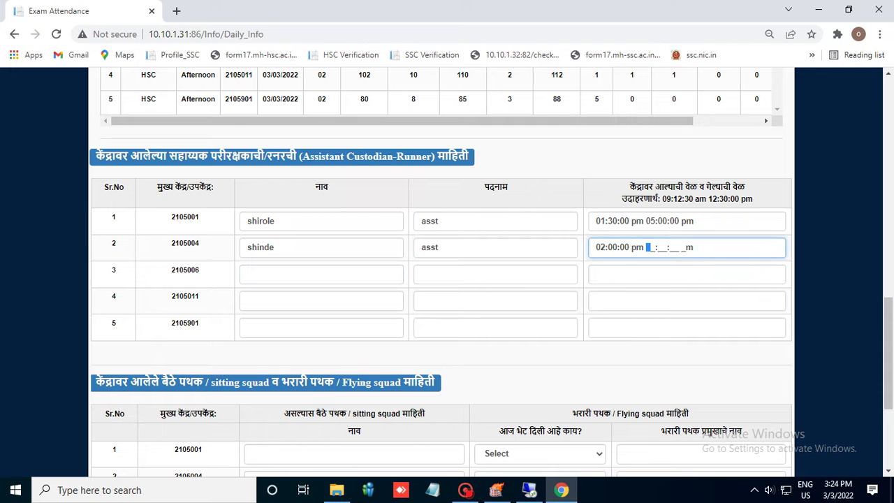
type("06:00:00 pm")
left_click(247, 273)
type("raje")
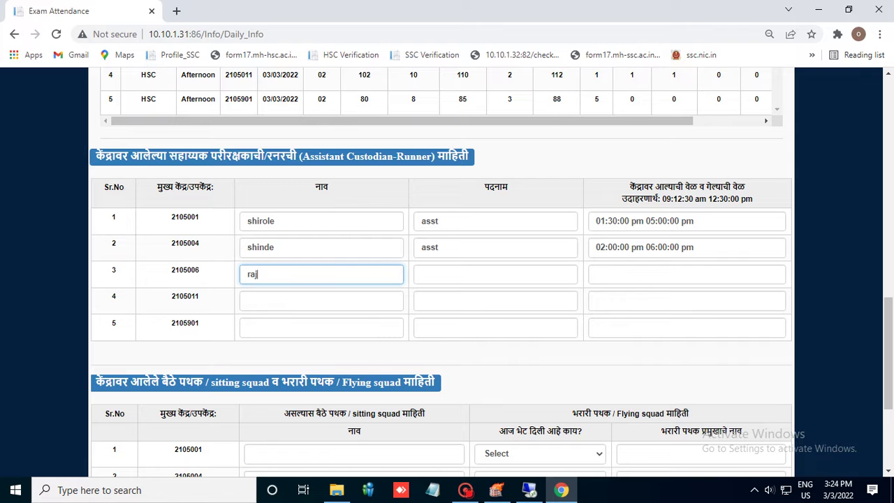
left_click(495, 274)
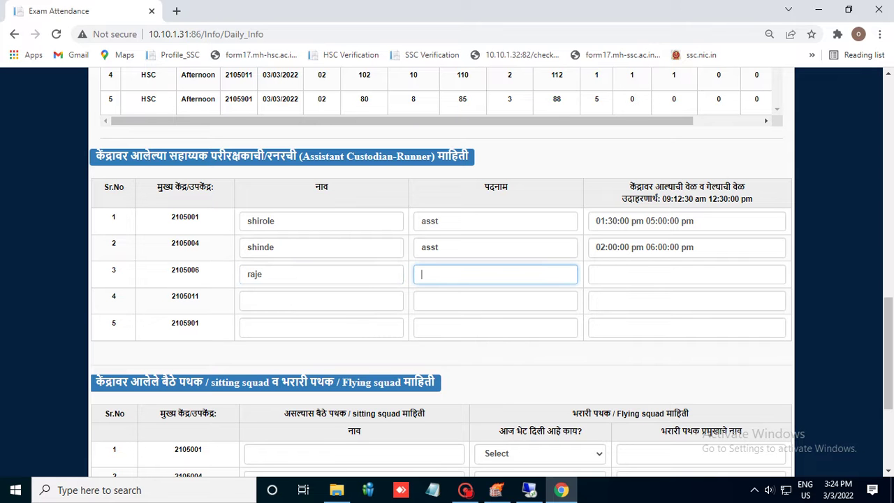
type("asst")
left_click(598, 273)
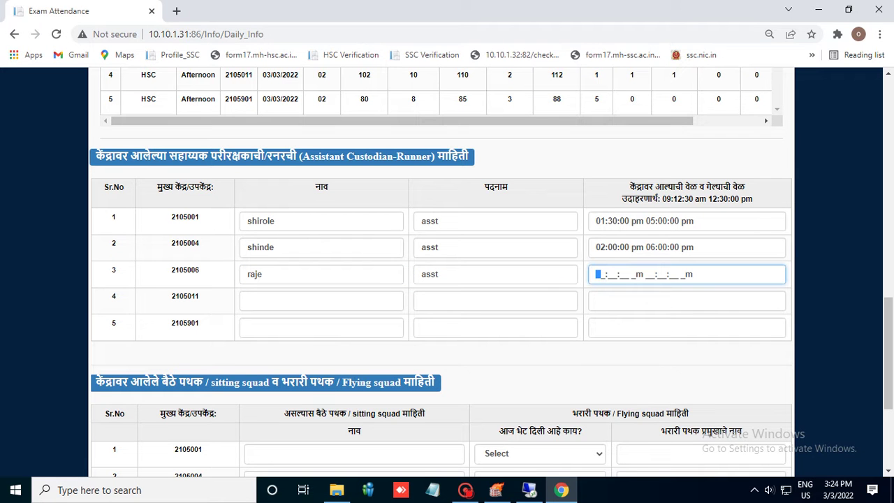
type("01:30:00 pm 05:30:00 ")
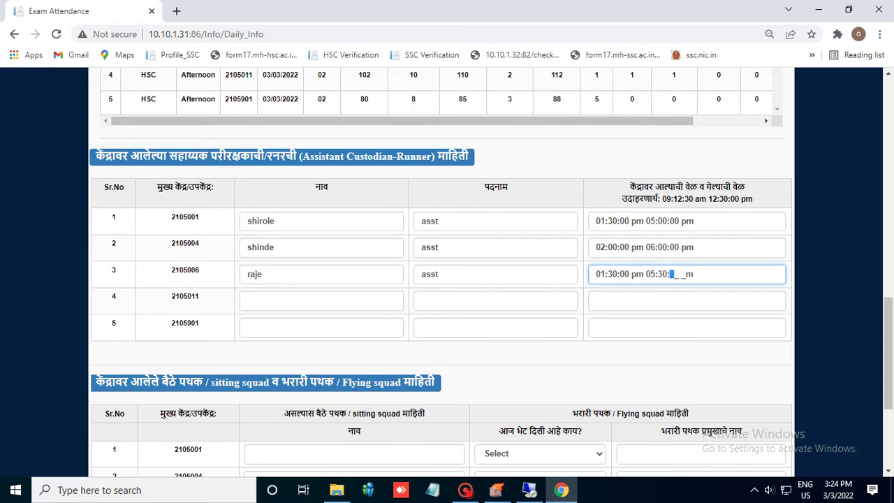
type("p")
Enter the 2105011 runner's name and designation ast
left_click(321, 300)
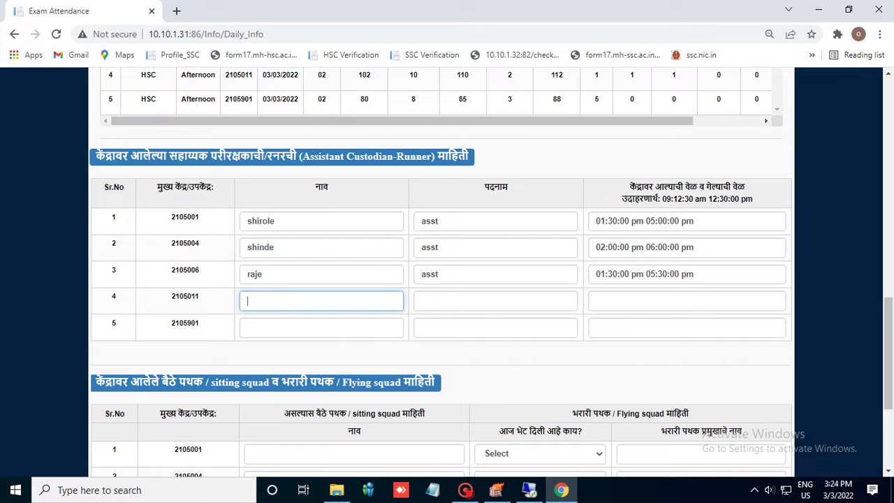
type("Bhosale")
left_click(495, 301)
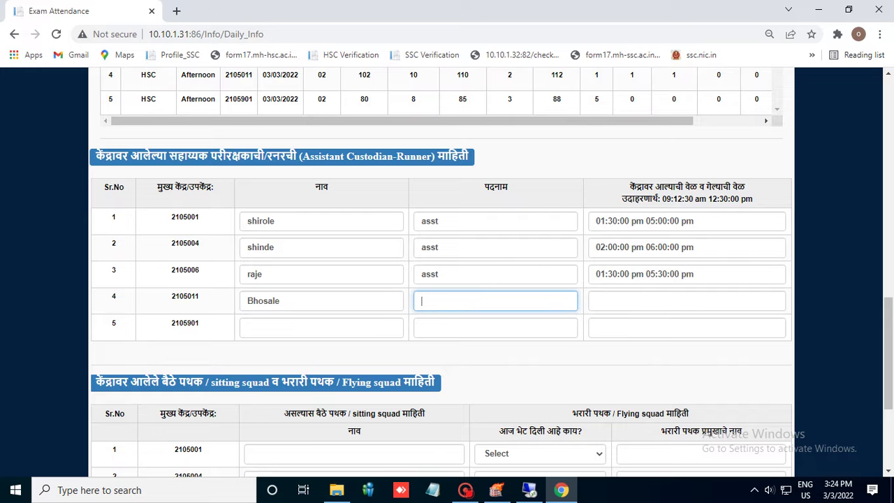
type("ast")
left_click(686, 300)
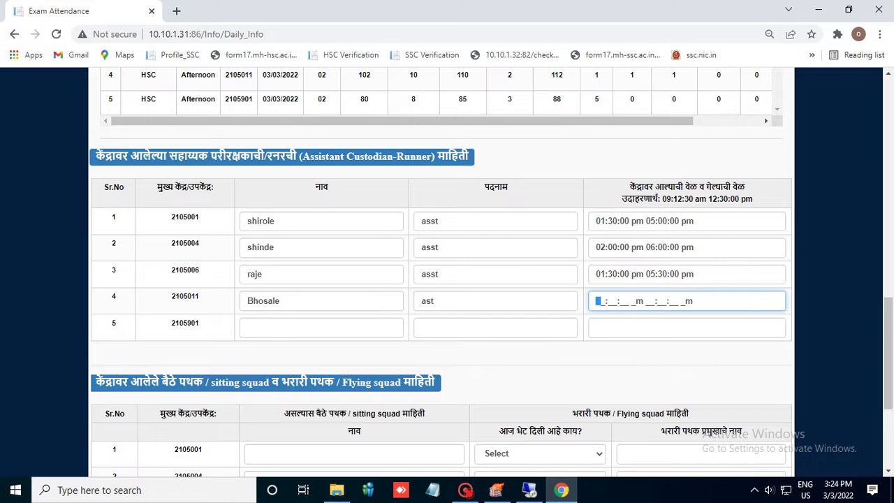